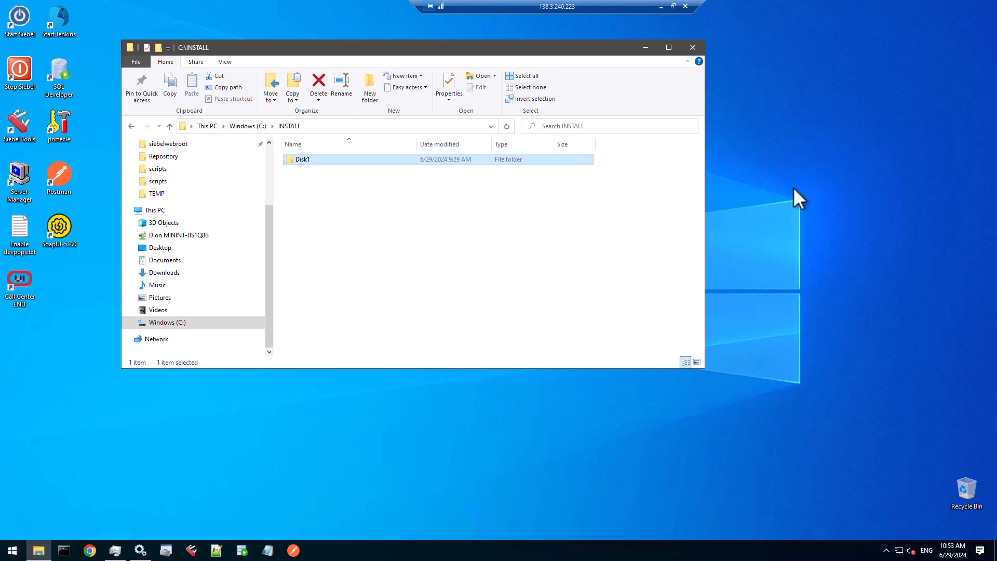
# Step: Open the install folder inside Disk1 in the C:\INSTALL directory
pyautogui.doubleClick(301, 161)
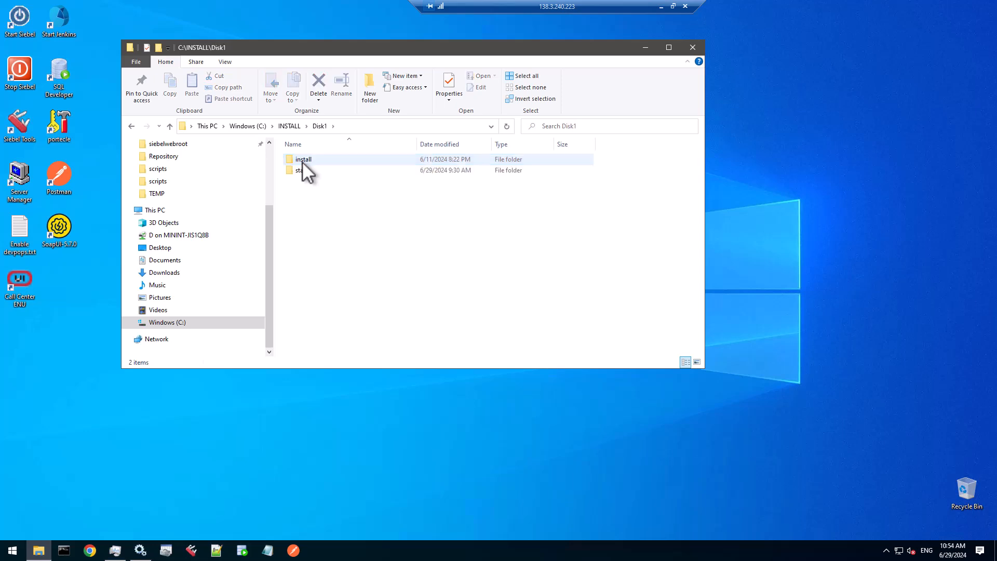
pyautogui.click(309, 163)
pyautogui.doubleClick(310, 164)
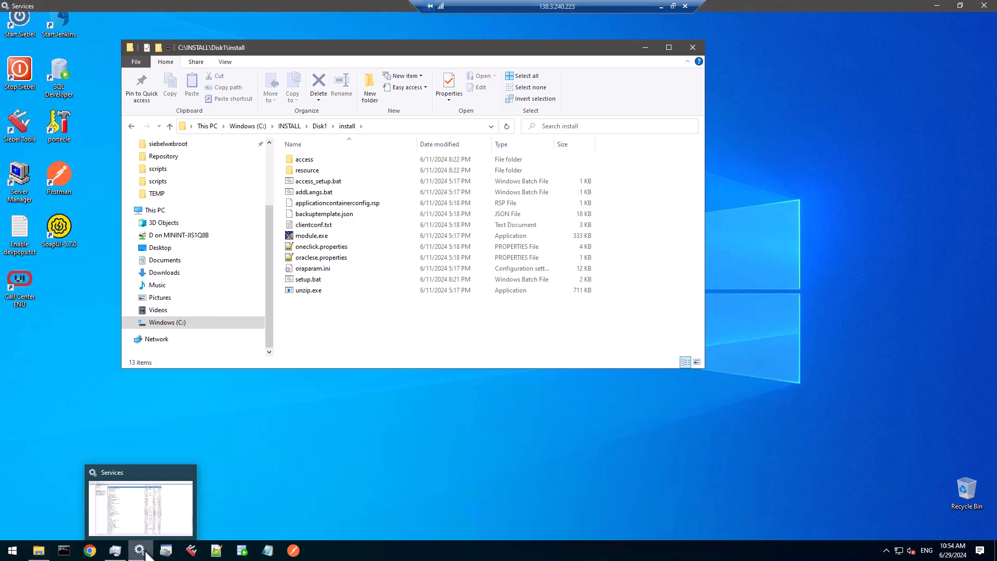
# Step: Switch to Services and check the status of the Siebel Server and Apache Tomcat SiebelApplicationContainer services, then minimize it
pyautogui.click(140, 532)
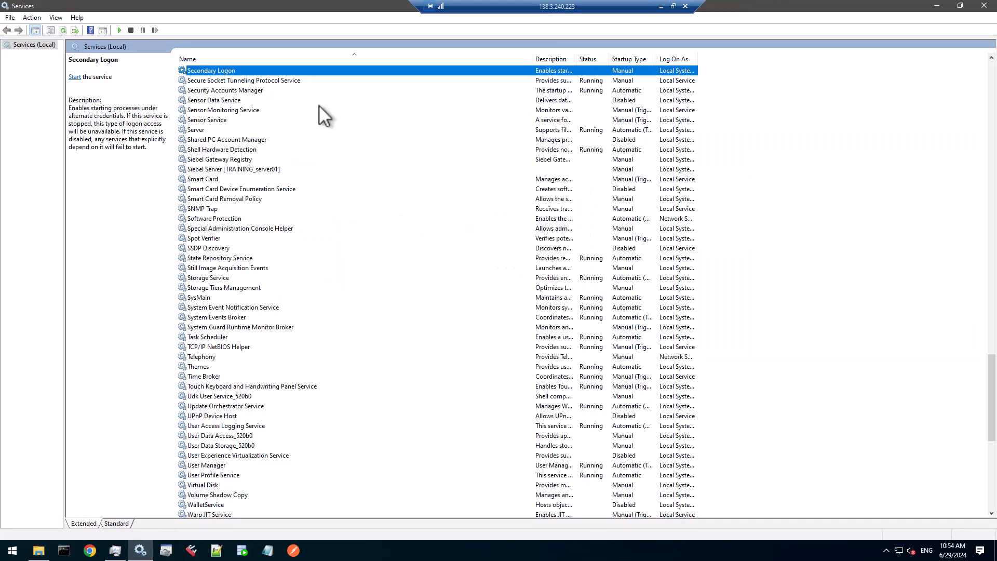
pyautogui.click(323, 82)
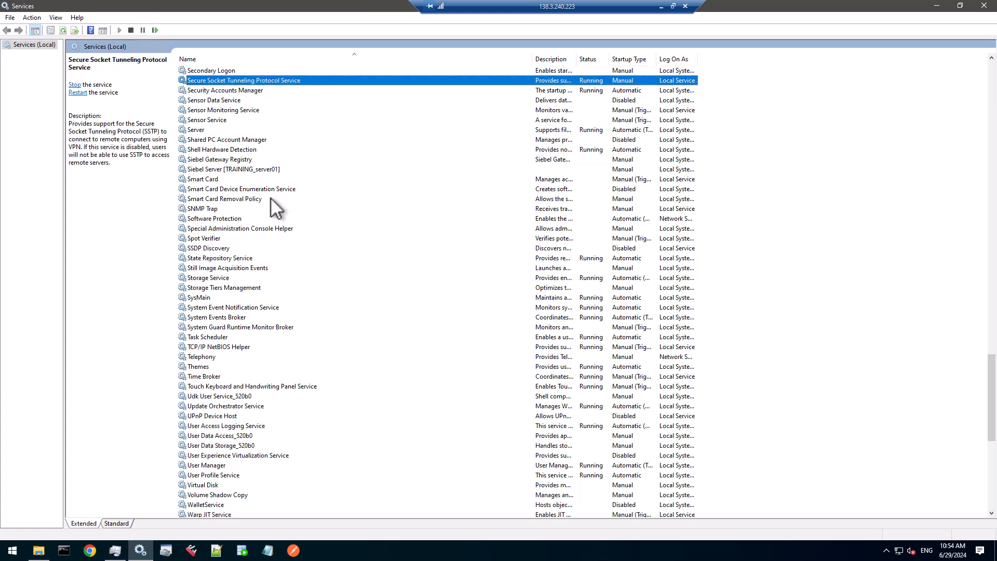
pyautogui.click(249, 170)
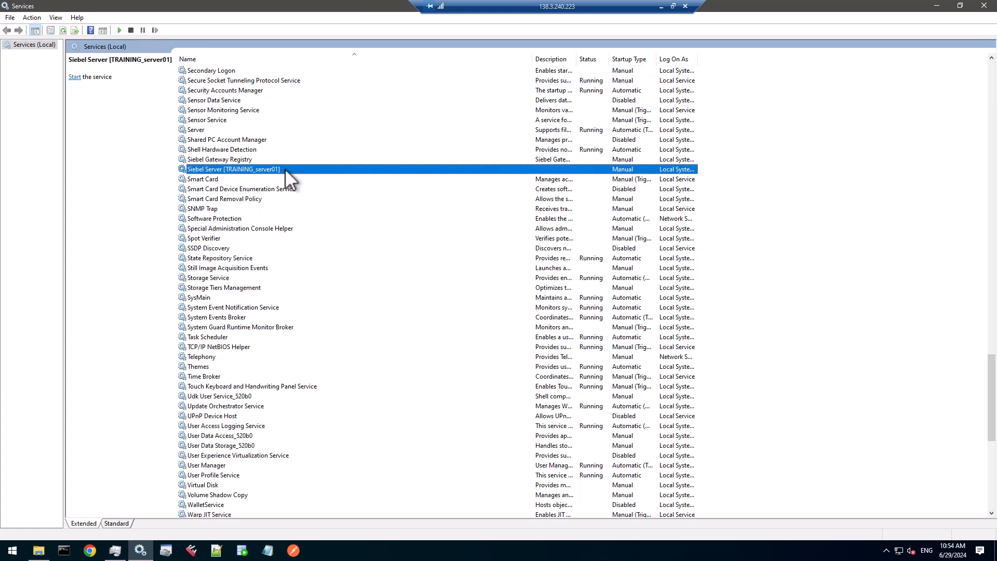
pyautogui.press('Home')
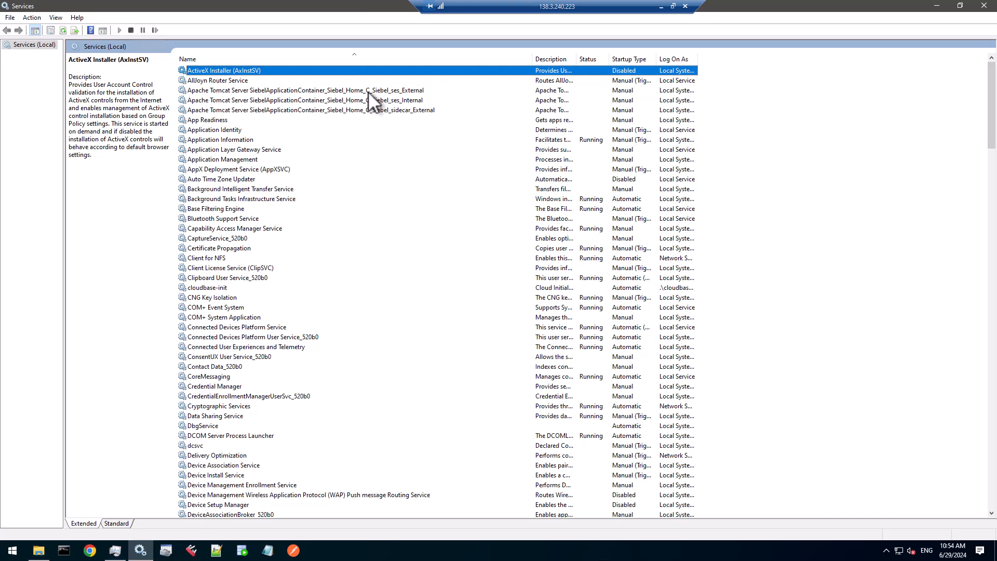
pyautogui.click(368, 91)
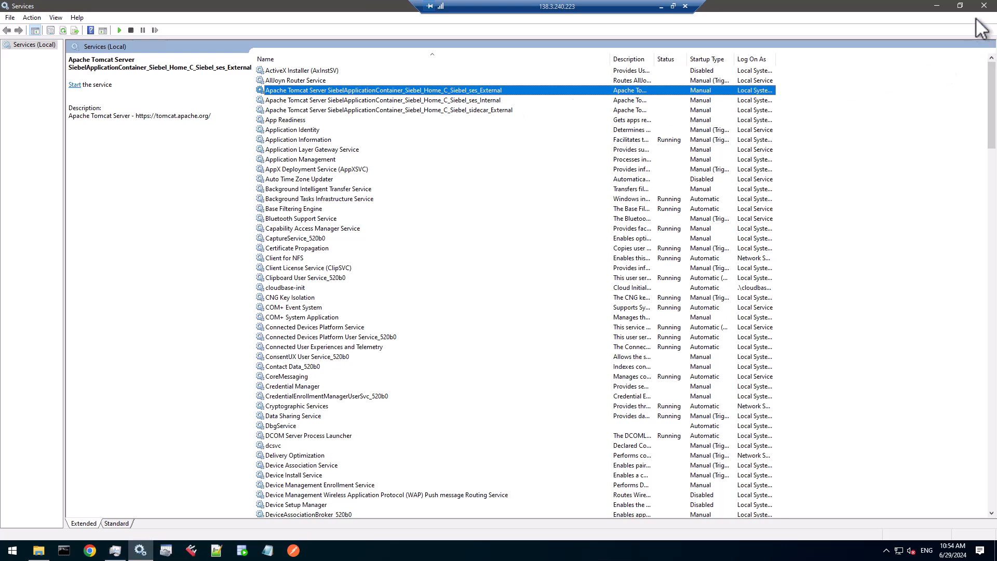
pyautogui.click(937, 5)
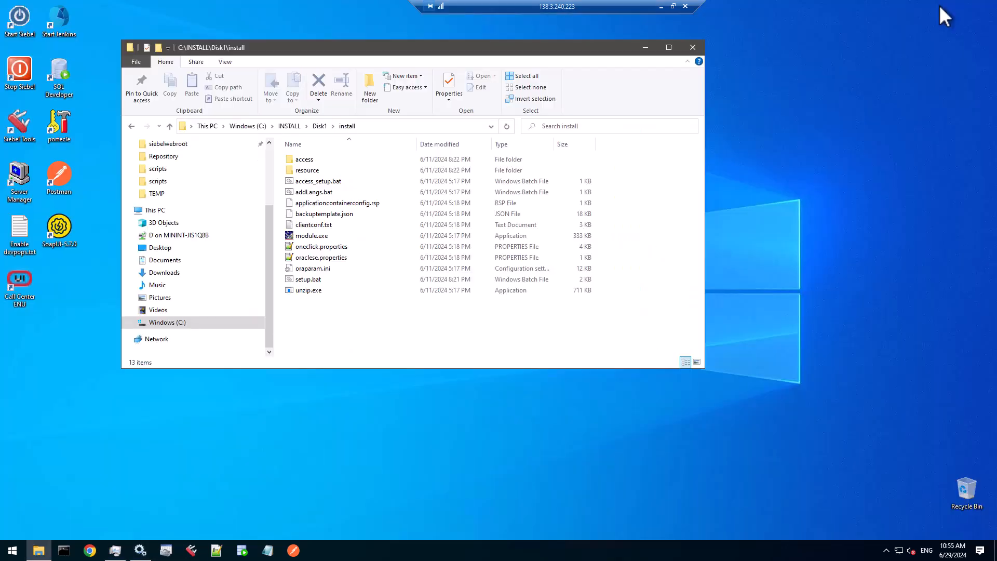
# Step: Run setup.bat from the install folder as administrator and minimize the file window
pyautogui.click(307, 280)
pyautogui.rightClick(306, 281)
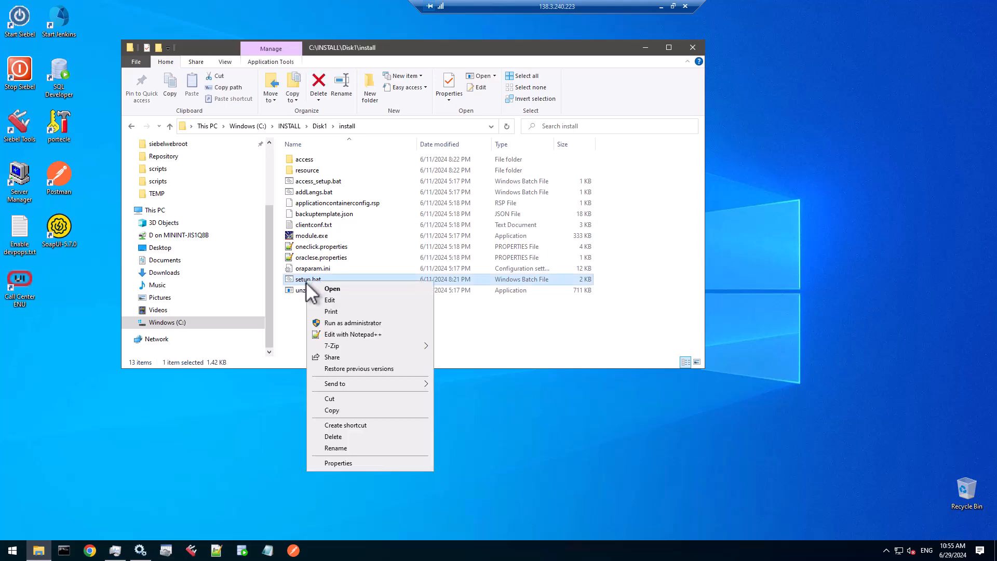
pyautogui.click(334, 321)
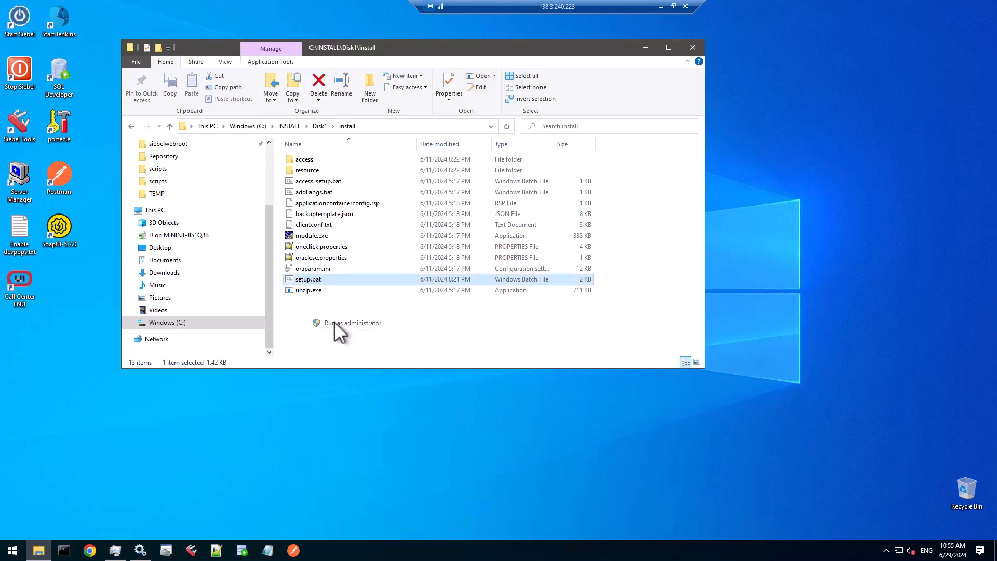
pyautogui.click(646, 46)
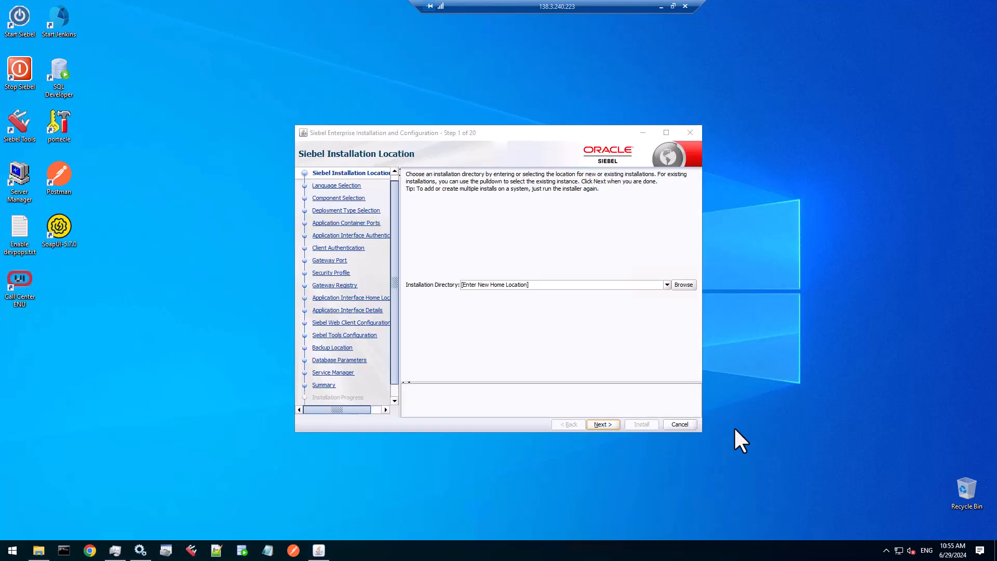
# Step: Choose C:\Siebel\ses as the installation directory and continue past the backup location page with the default backup path
pyautogui.moveTo(531, 133); pyautogui.dragTo(509, 124)
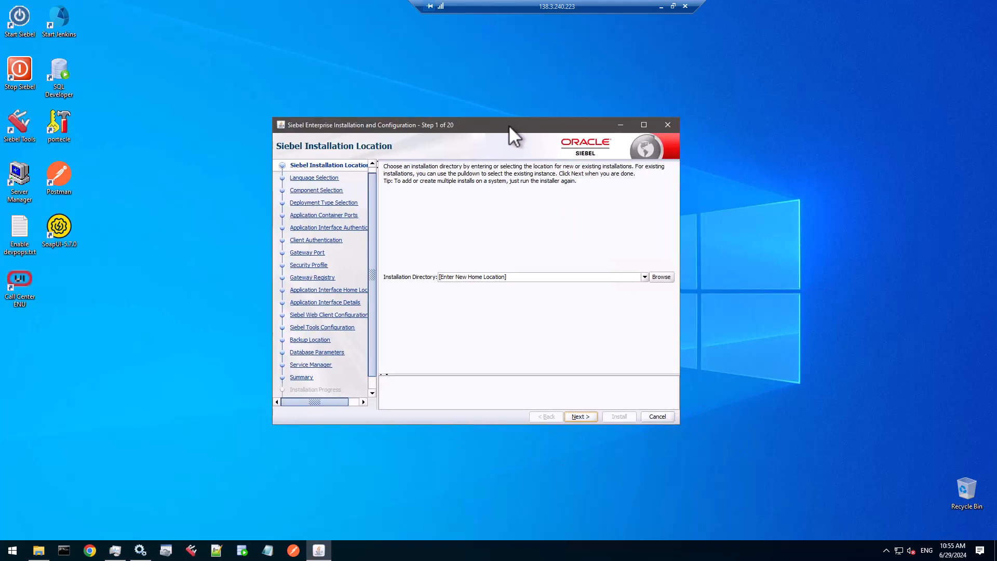
pyautogui.click(644, 276)
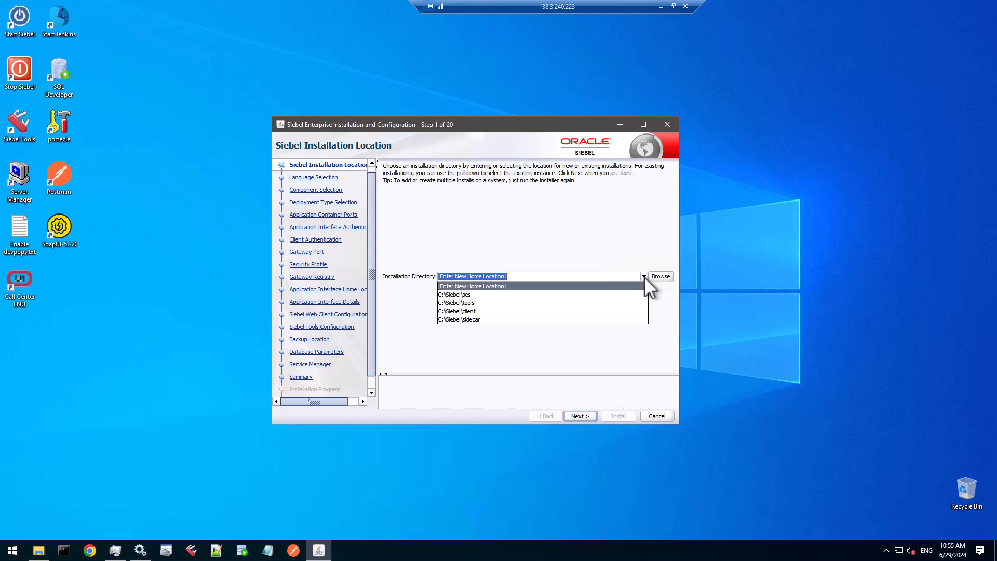
pyautogui.click(481, 294)
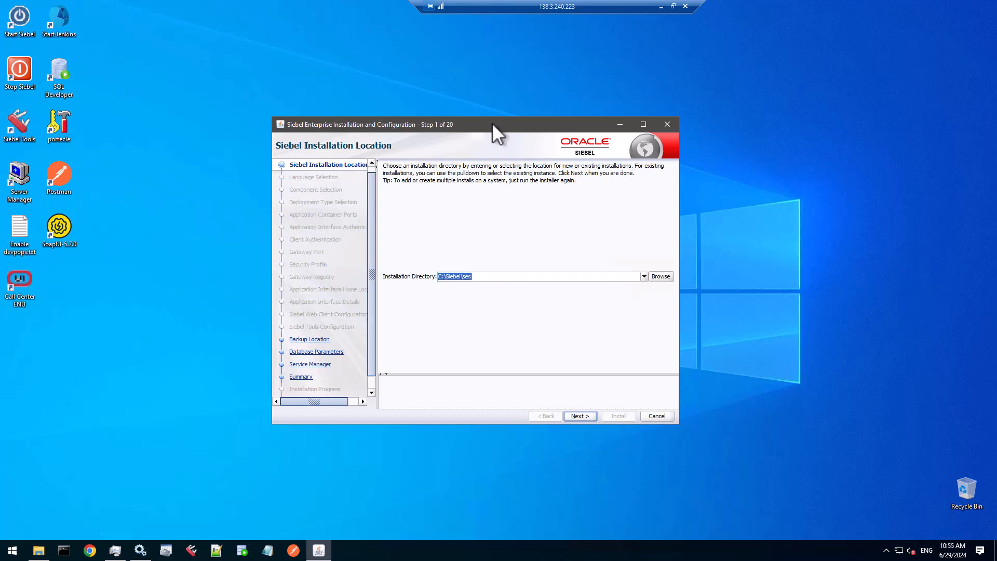
pyautogui.moveTo(503, 123); pyautogui.dragTo(501, 62)
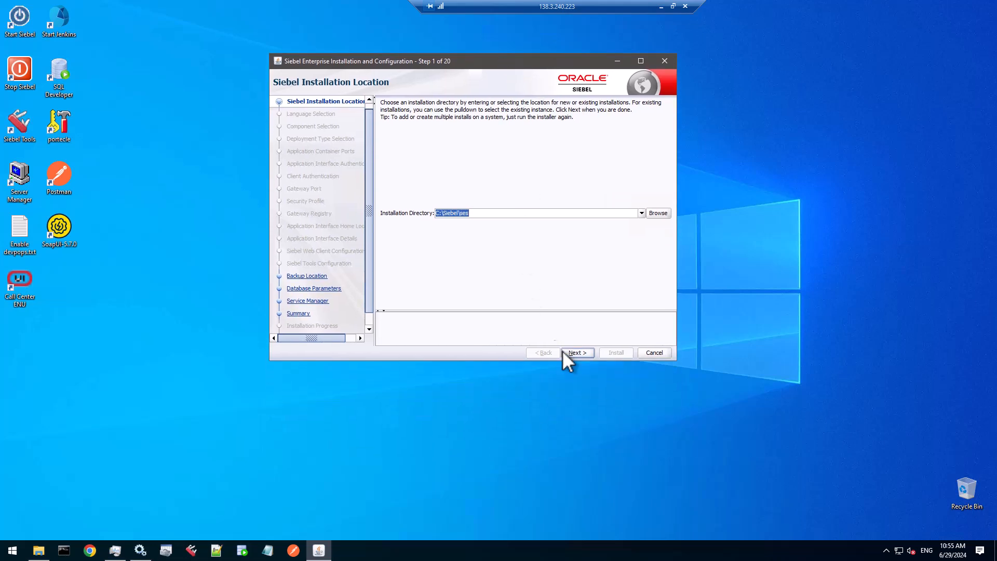
pyautogui.click(582, 354)
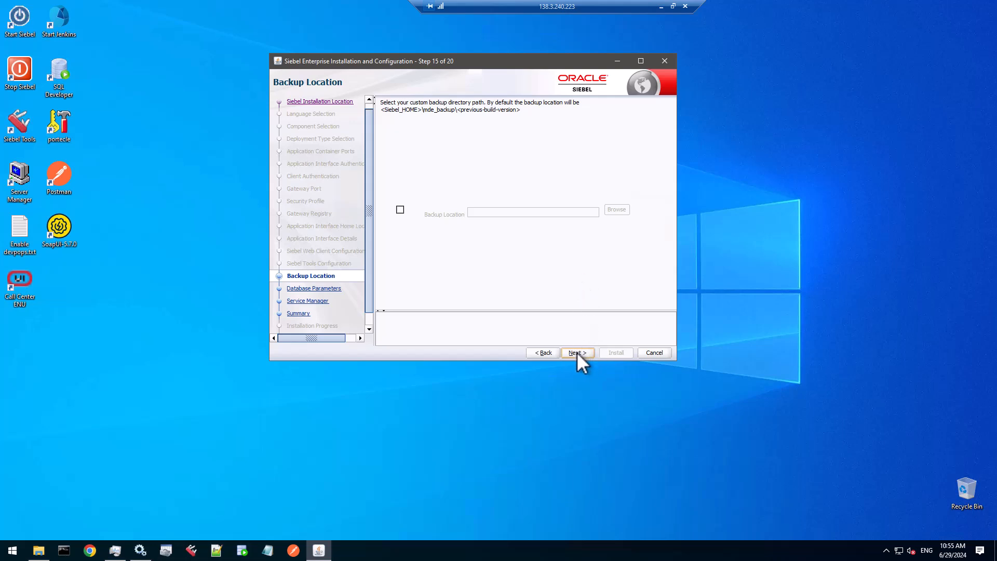
pyautogui.click(577, 352)
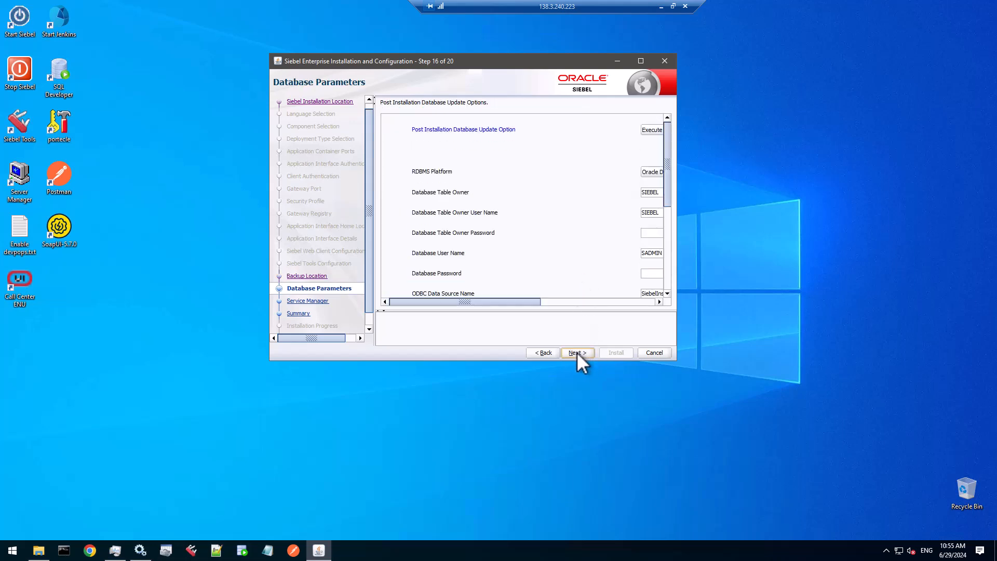
# Step: Maximize the installer, choose Oracle Database Enterprise Edition as the RDBMS platform and Execute as the post-installation database update option
pyautogui.click(640, 60)
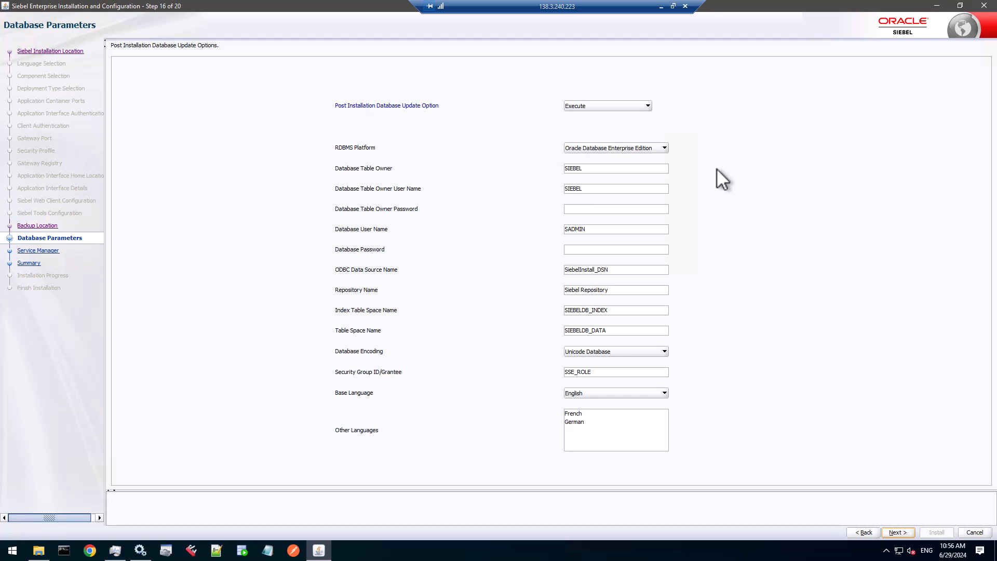
pyautogui.click(646, 169)
pyautogui.click(662, 148)
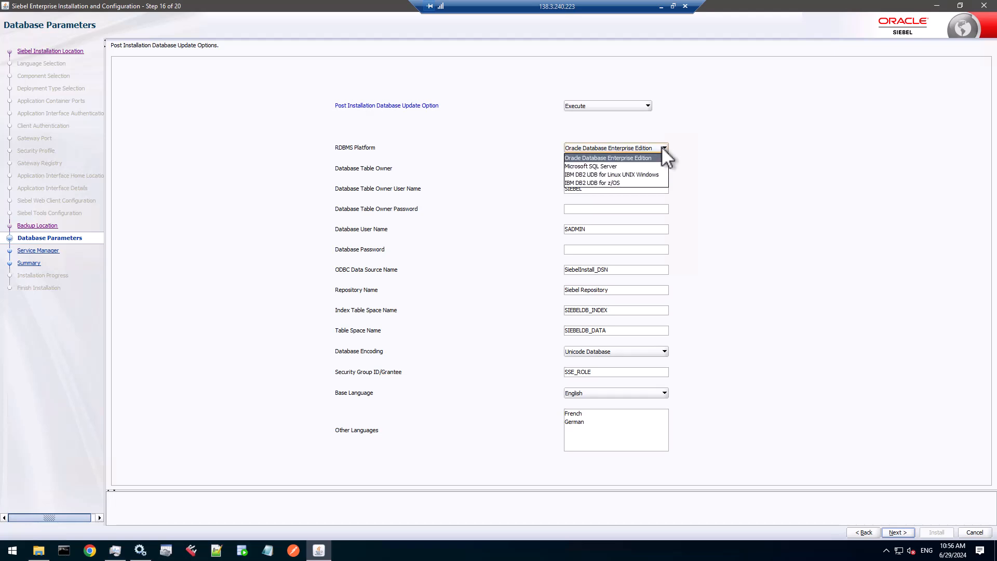
pyautogui.click(649, 158)
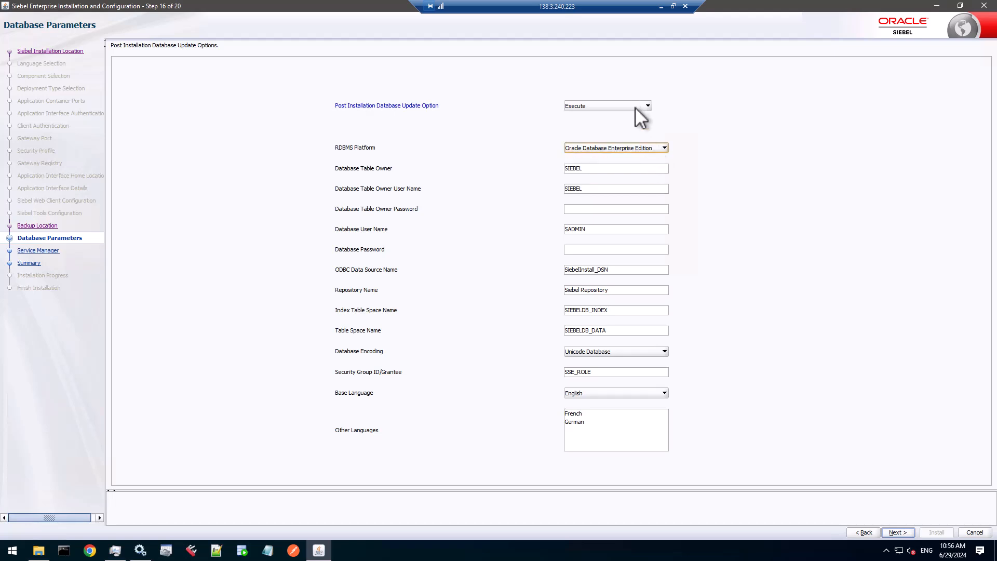
pyautogui.click(639, 116)
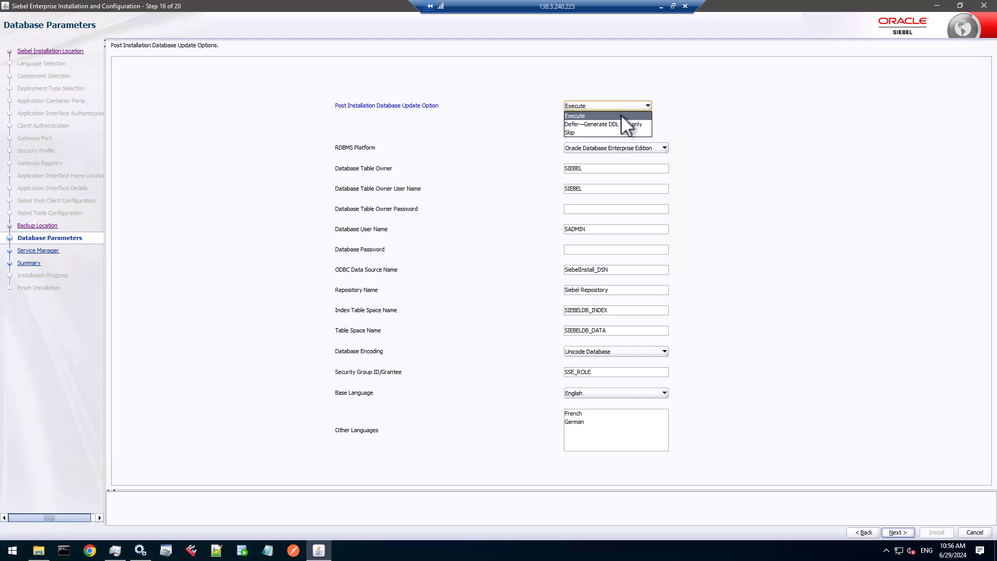
pyautogui.click(621, 115)
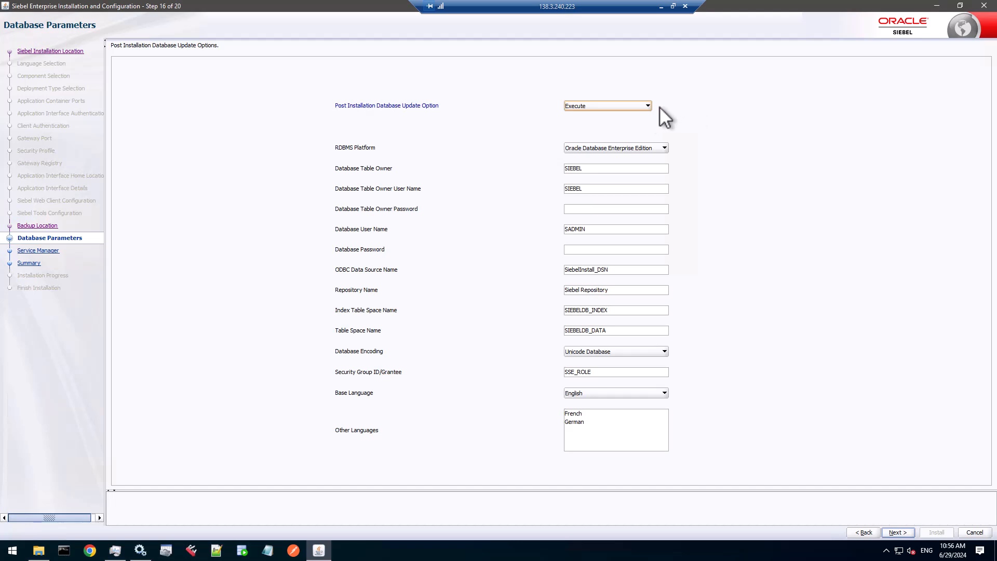
pyautogui.click(647, 105)
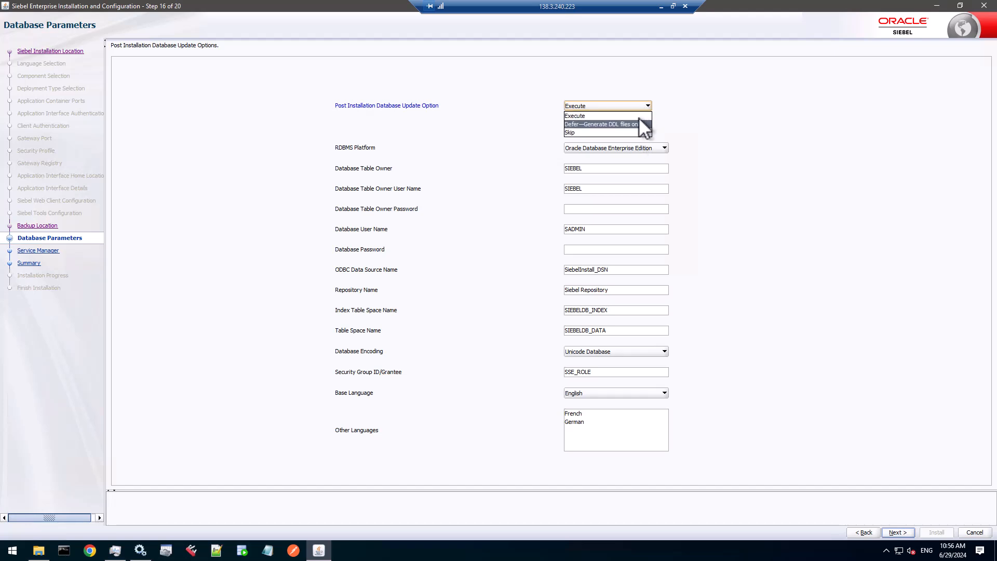
pyautogui.click(638, 106)
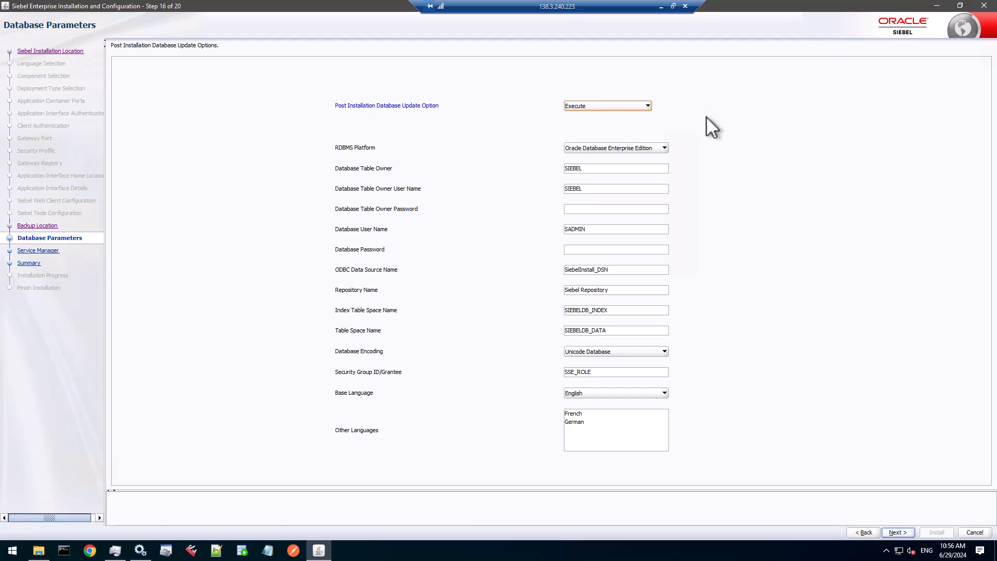
# Step: Enter the database table owner password and the database password in the database parameters
pyautogui.click(647, 211)
pyautogui.write('********')
pyautogui.click(610, 249)
pyautogui.write('*******')
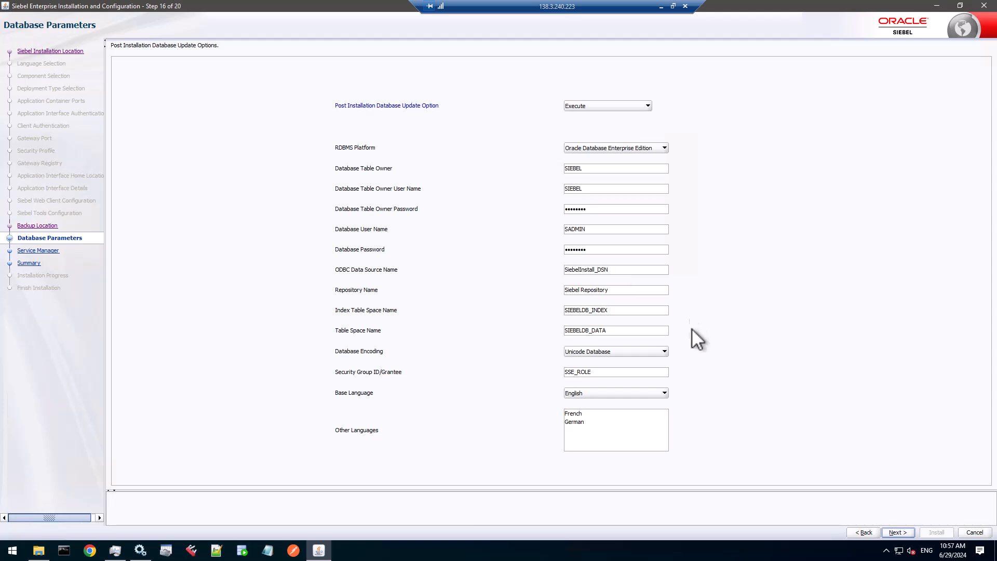
pyautogui.hotkey('ctrl', 'a')
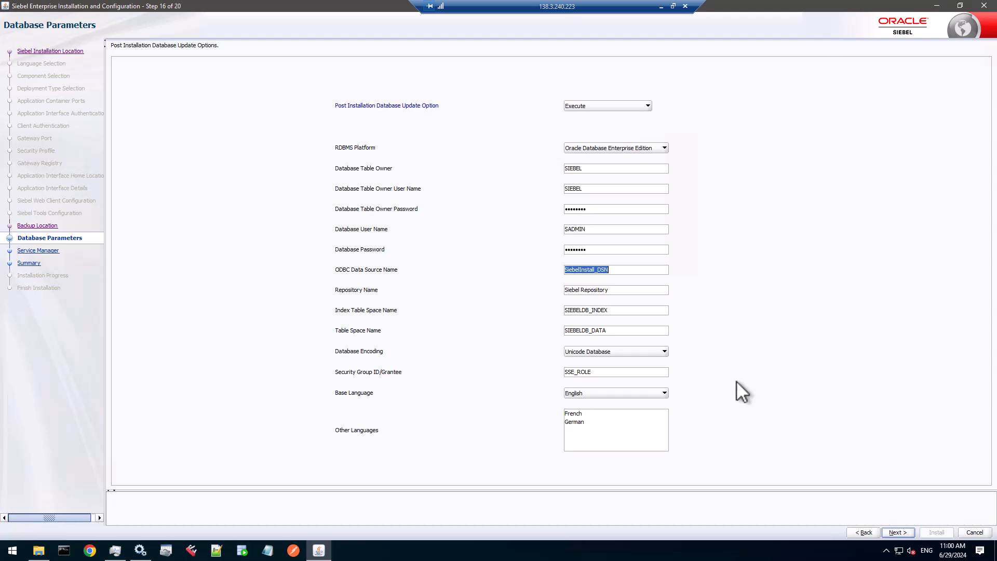
# Step: Keep English as the base language, select French and German as other languages, and continue to the service manager page
pyautogui.click(664, 393)
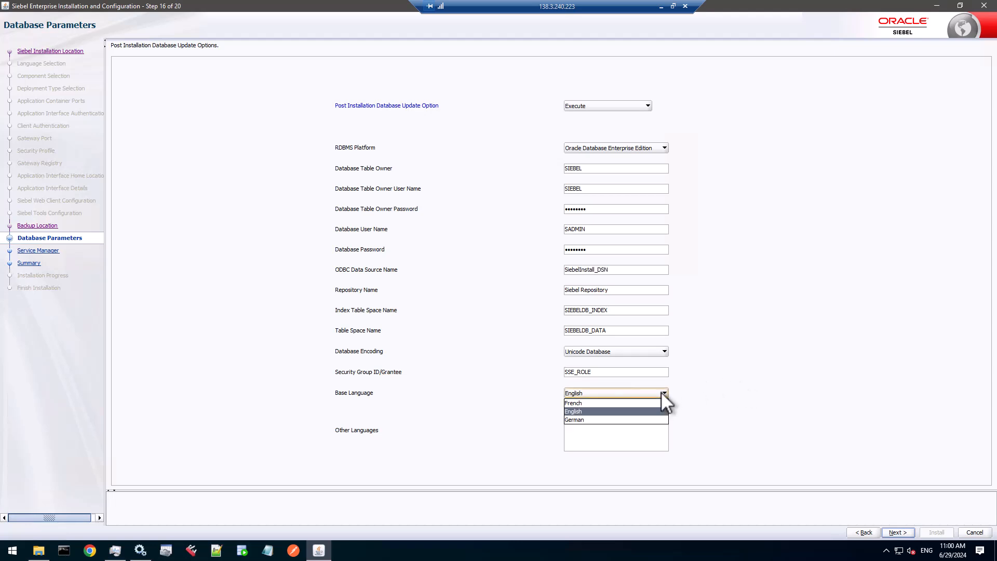
pyautogui.click(662, 393)
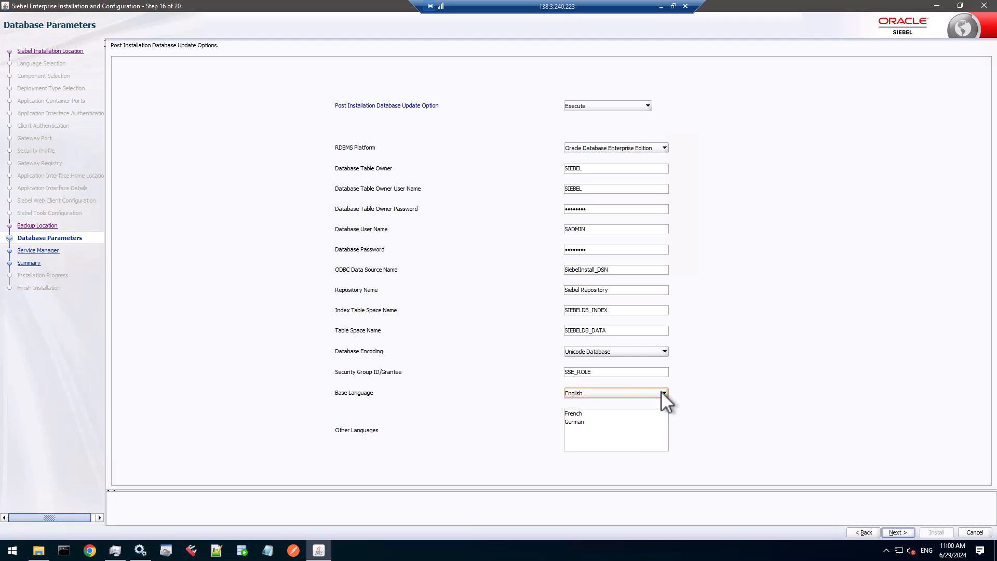
pyautogui.click(585, 412)
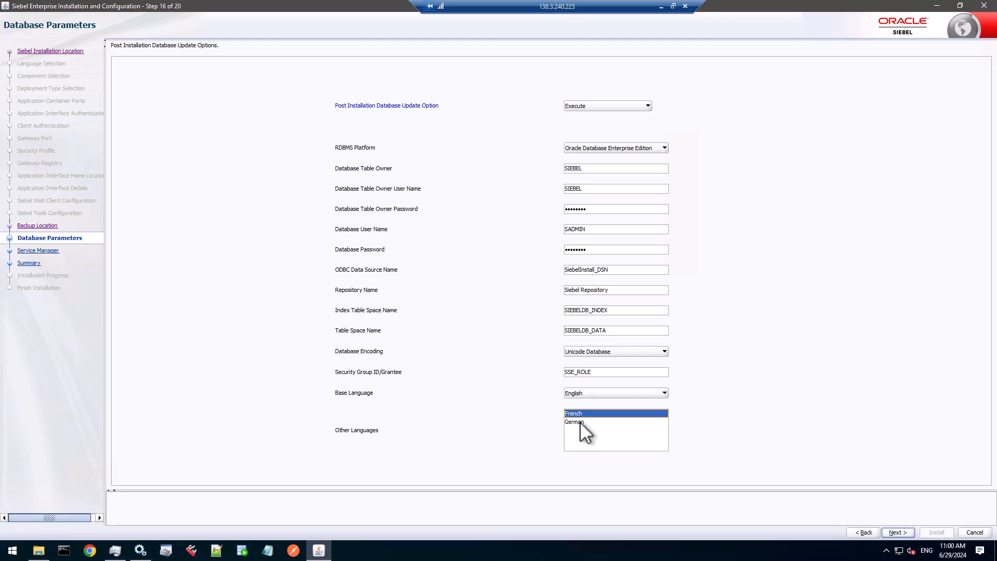
pyautogui.keyDown('ctrl'); pyautogui.click(580, 421); pyautogui.keyUp('ctrl')
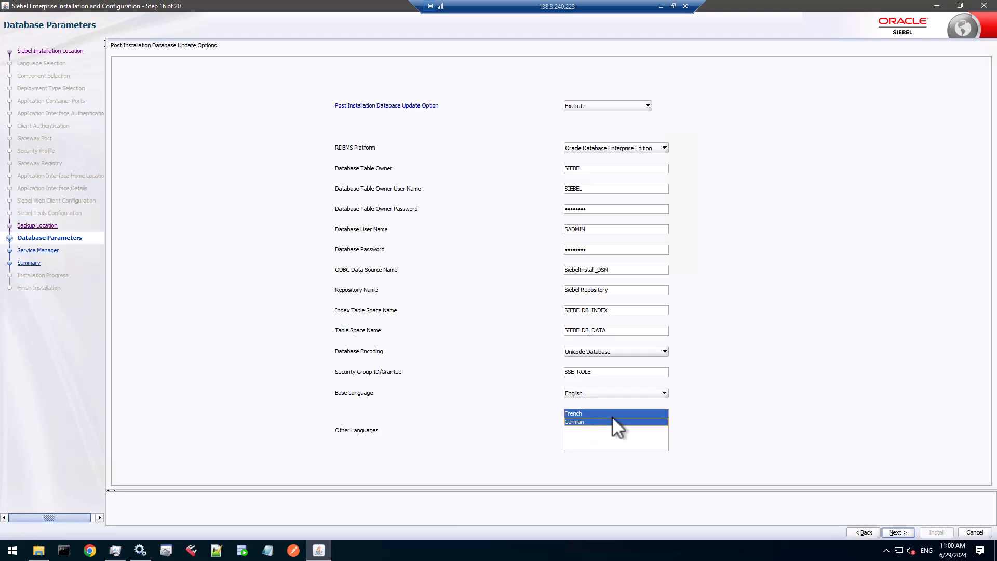
pyautogui.click(896, 532)
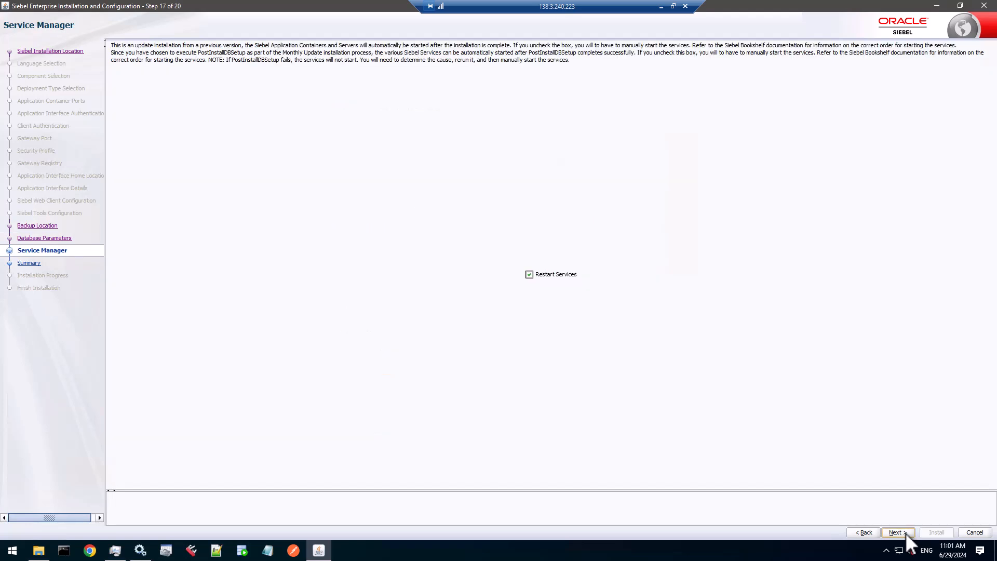
# Step: Disable Restart Services, restore the installer window to its smaller size, and continue to the installation summary
pyautogui.click(528, 273)
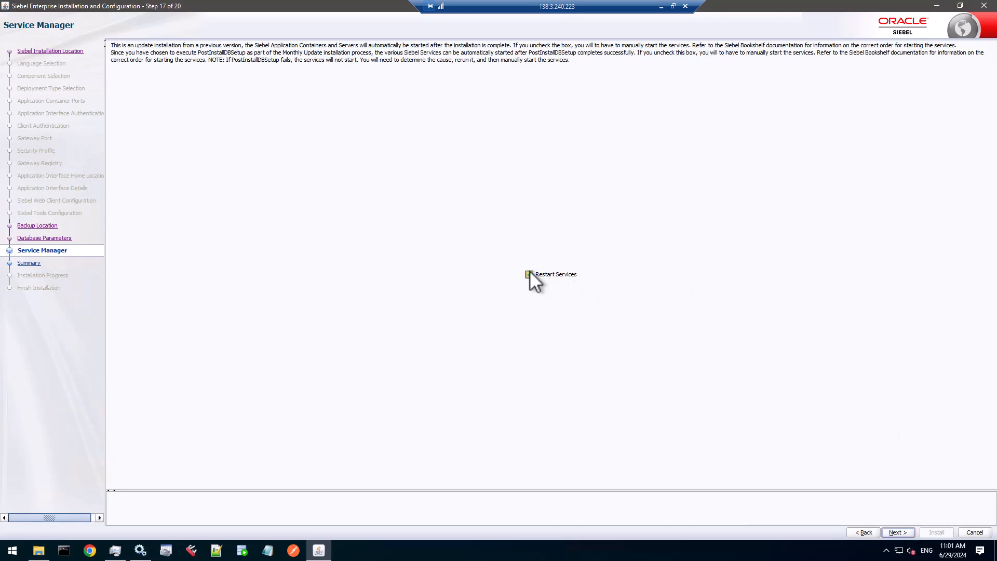
pyautogui.click(958, 3)
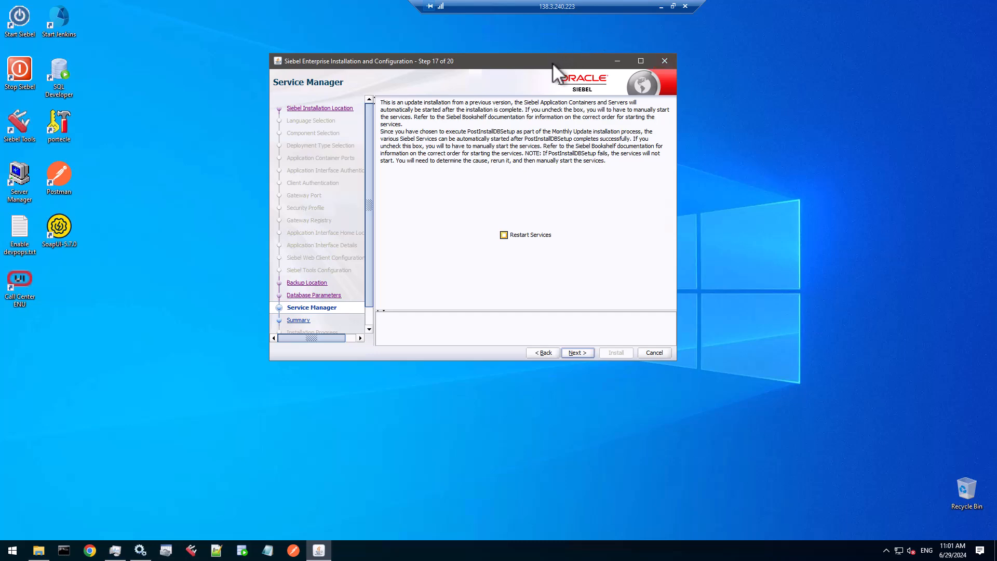
pyautogui.moveTo(552, 61); pyautogui.dragTo(573, 120)
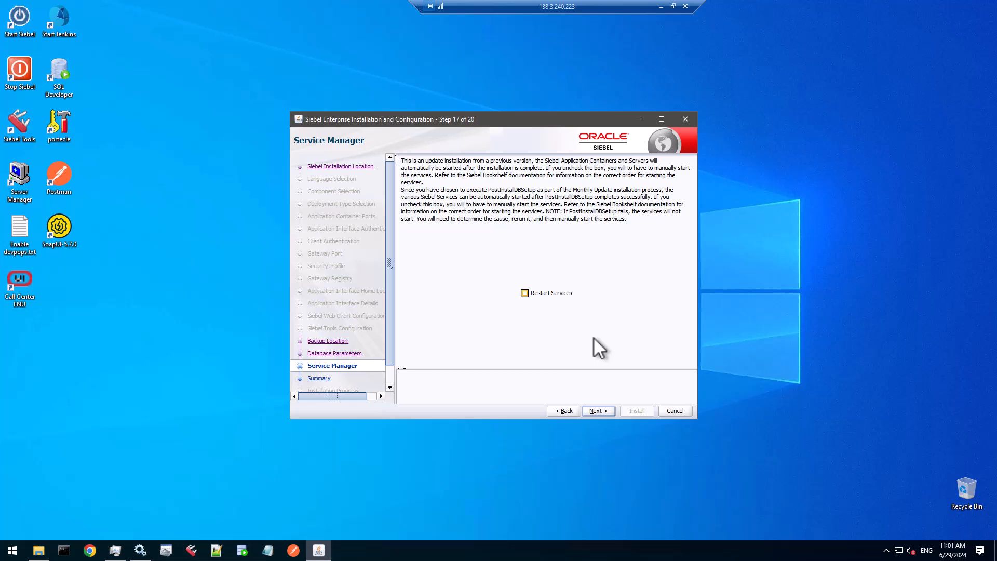
pyautogui.click(598, 410)
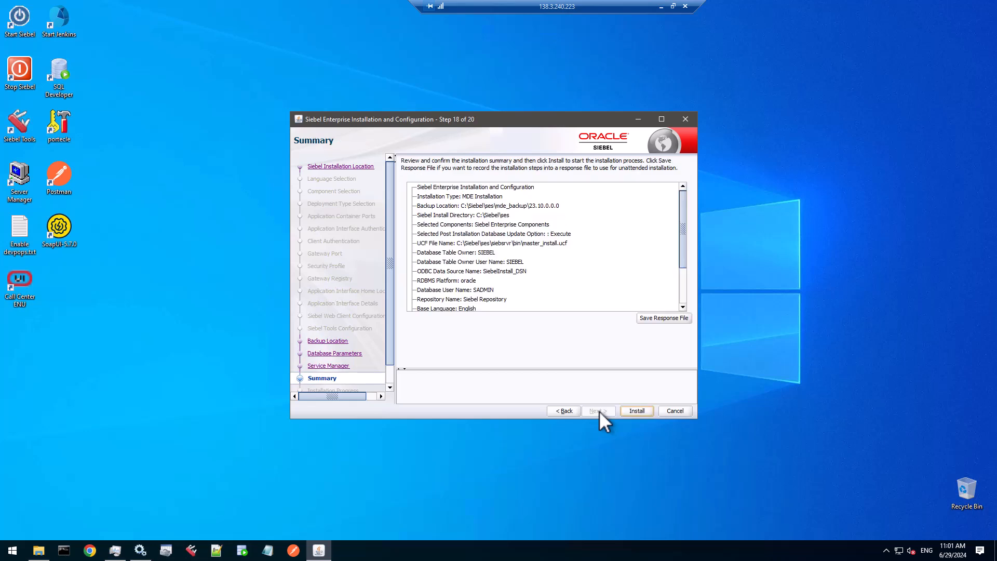
# Step: Review the rest of the installation summary and start the installation
pyautogui.moveTo(682, 224); pyautogui.dragTo(682, 260)
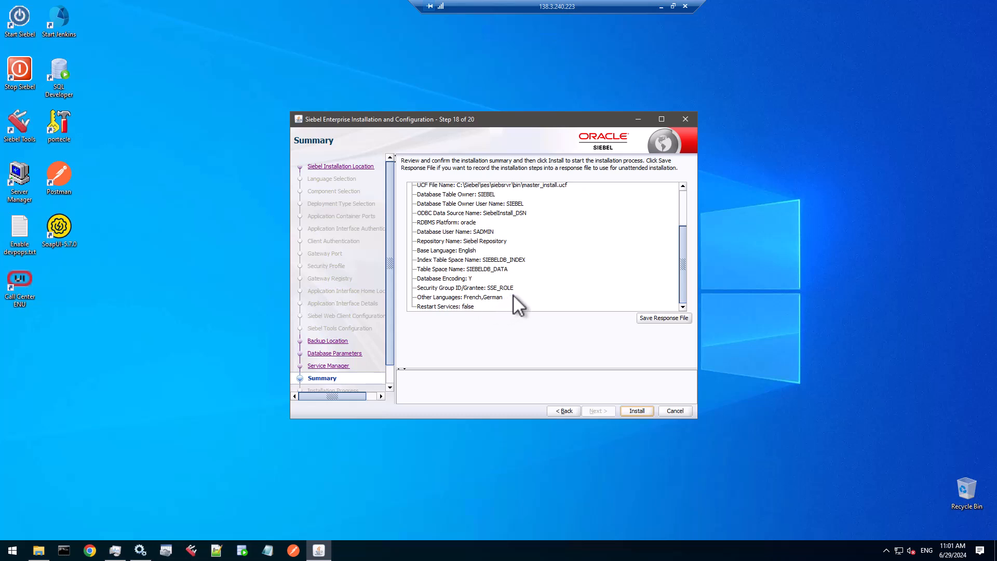
pyautogui.click(637, 410)
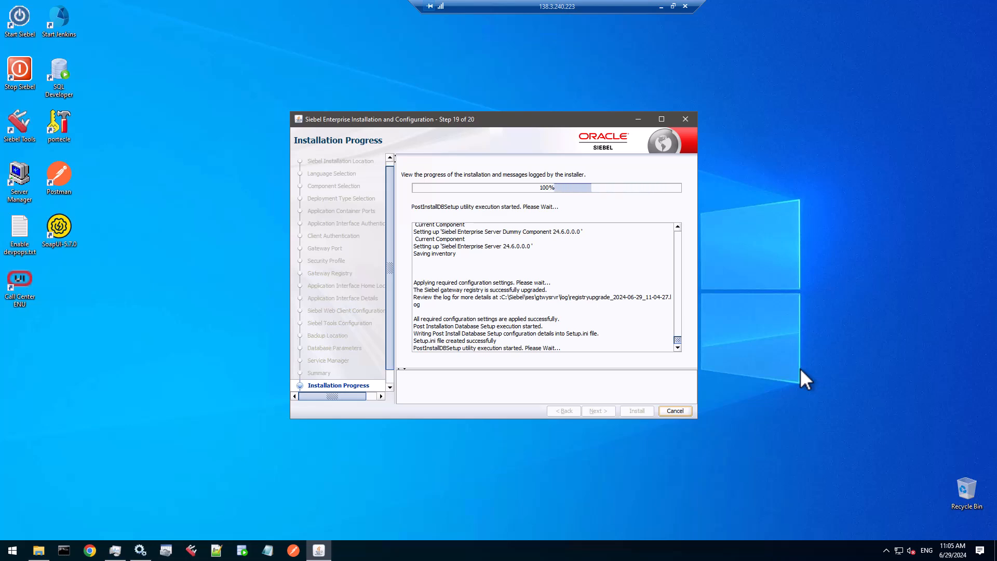
# Step: Switch to Task Manager, sort the processes by CPU, and examine the post-installation database setup command lines in the maximized window, then minimize it
pyautogui.click(115, 550)
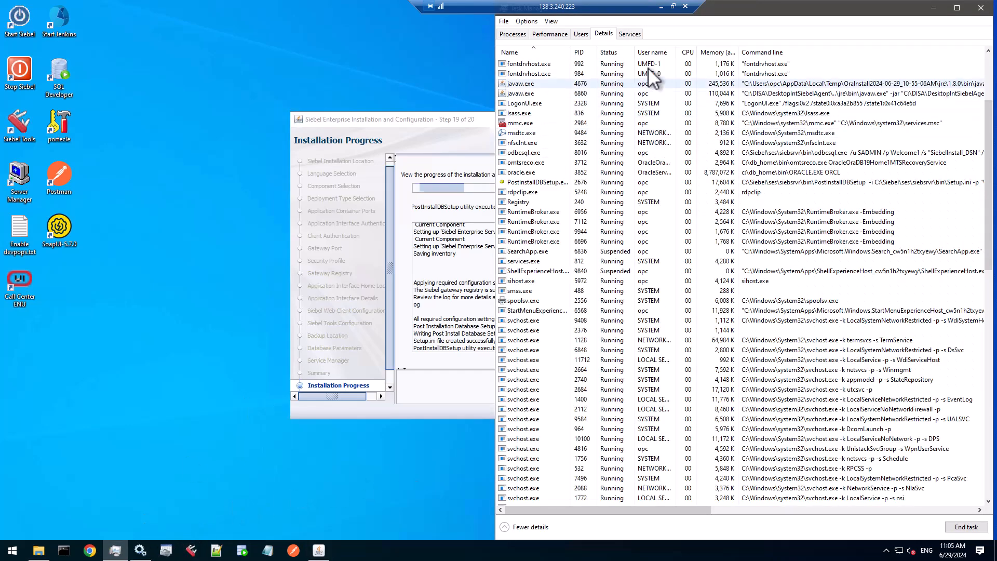
pyautogui.click(688, 52)
pyautogui.scroll(5, 989, 78)
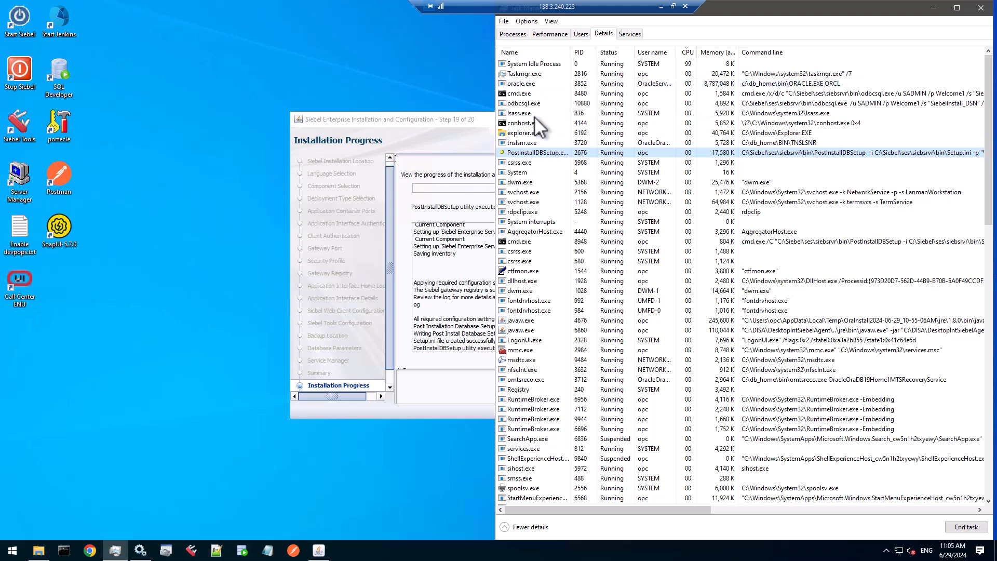
pyautogui.click(956, 7)
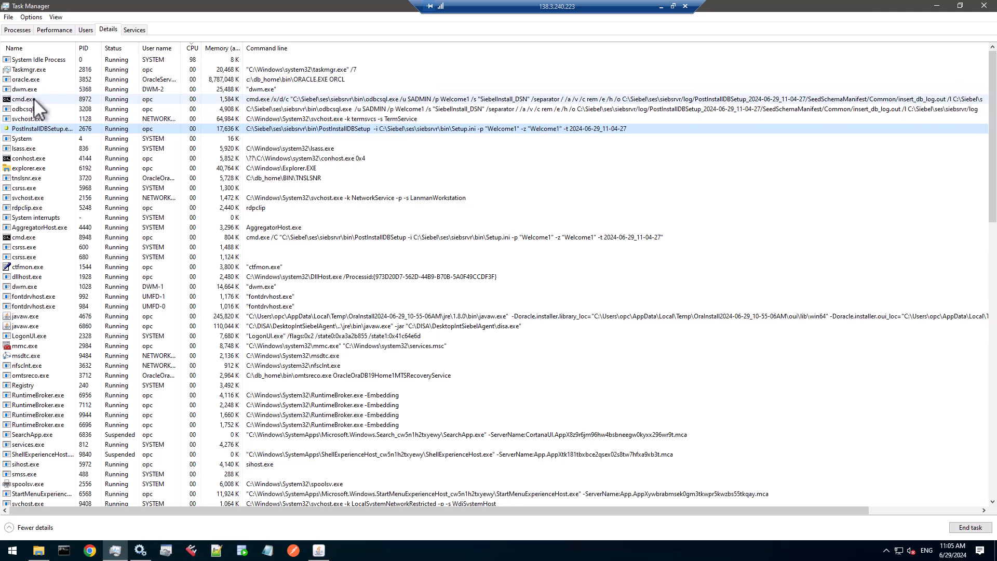
pyautogui.click(36, 99)
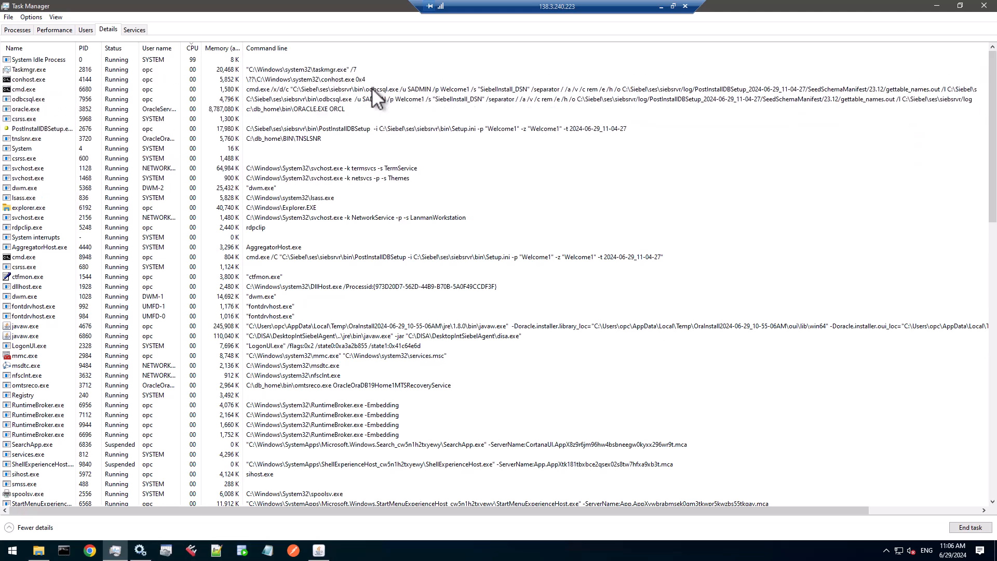
pyautogui.click(937, 5)
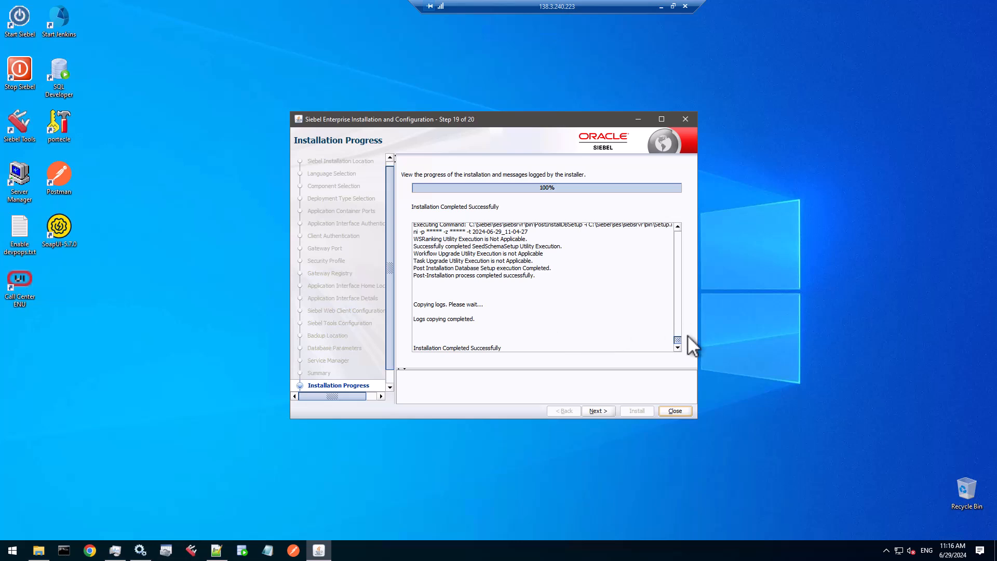
# Step: Continue to the Finish Installation page and close the installer
pyautogui.click(605, 410)
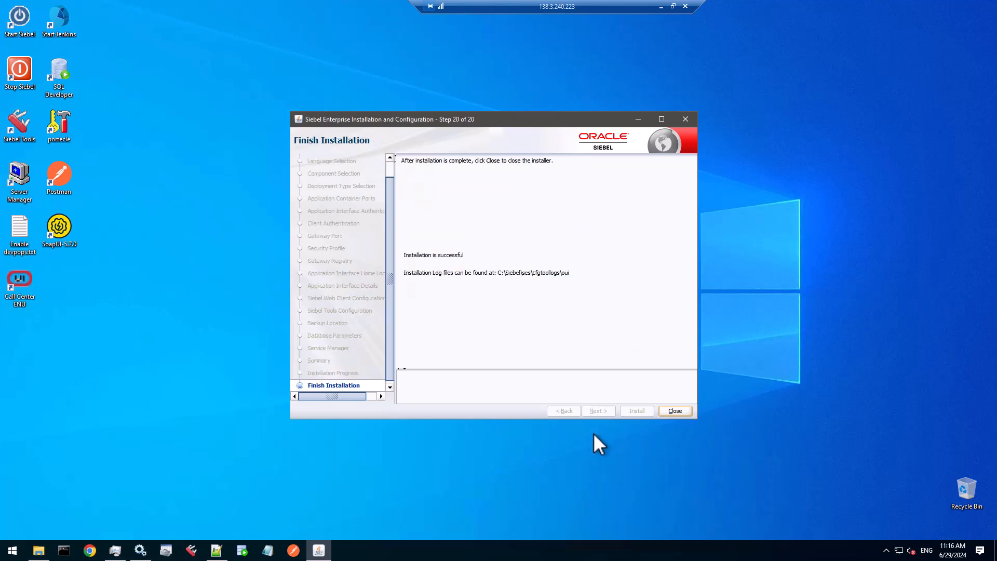
pyautogui.click(678, 411)
pyautogui.click(514, 291)
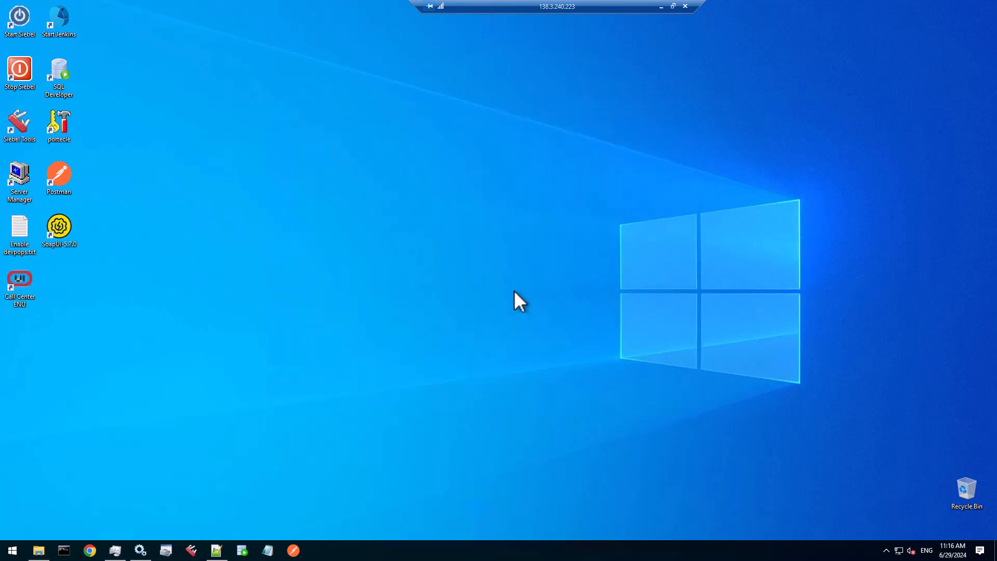
# Step: Switch to File Explorer, go up to C:\Siebel\ses, and check the modification dates of its folders
pyautogui.click(38, 550)
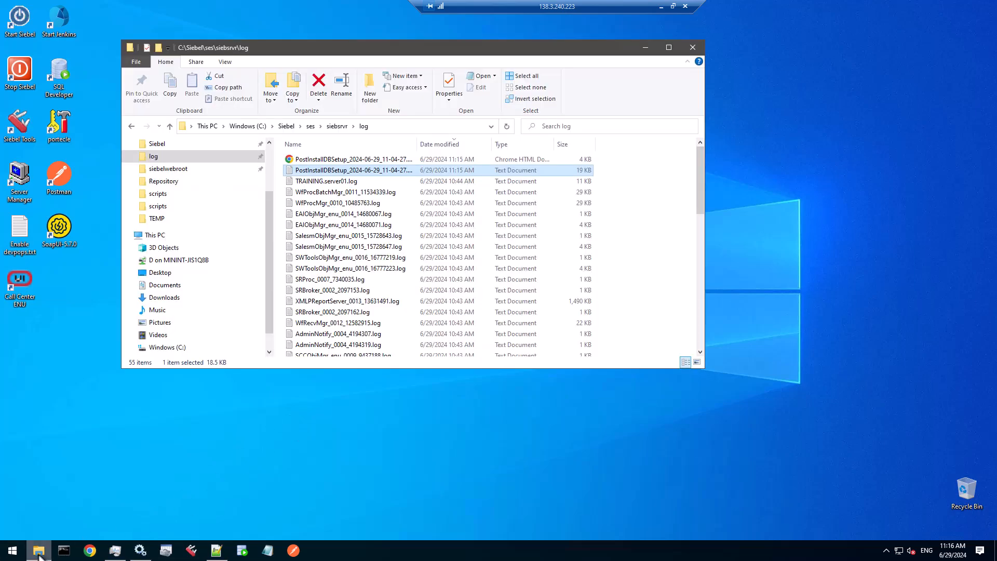
pyautogui.click(310, 126)
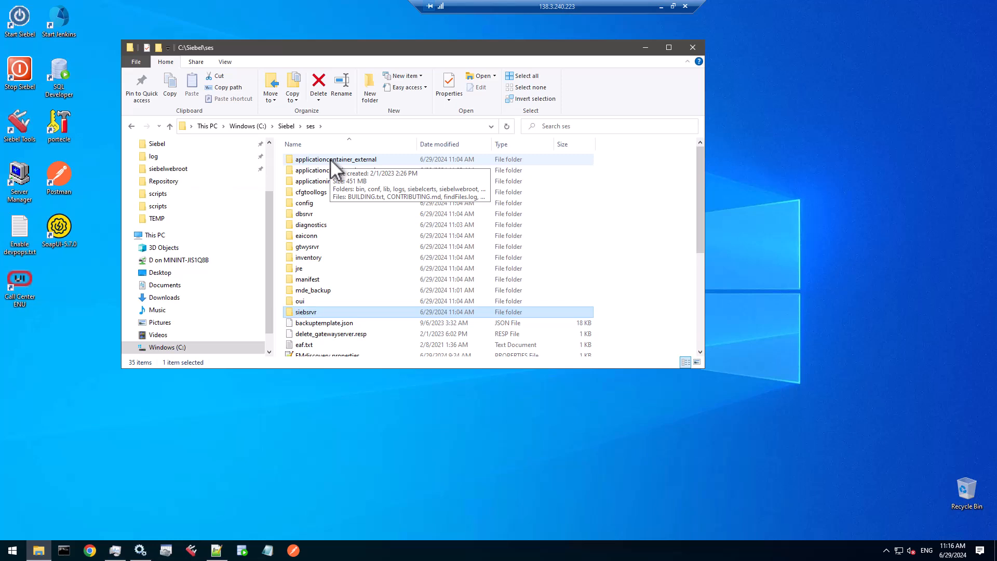
pyautogui.click(438, 159)
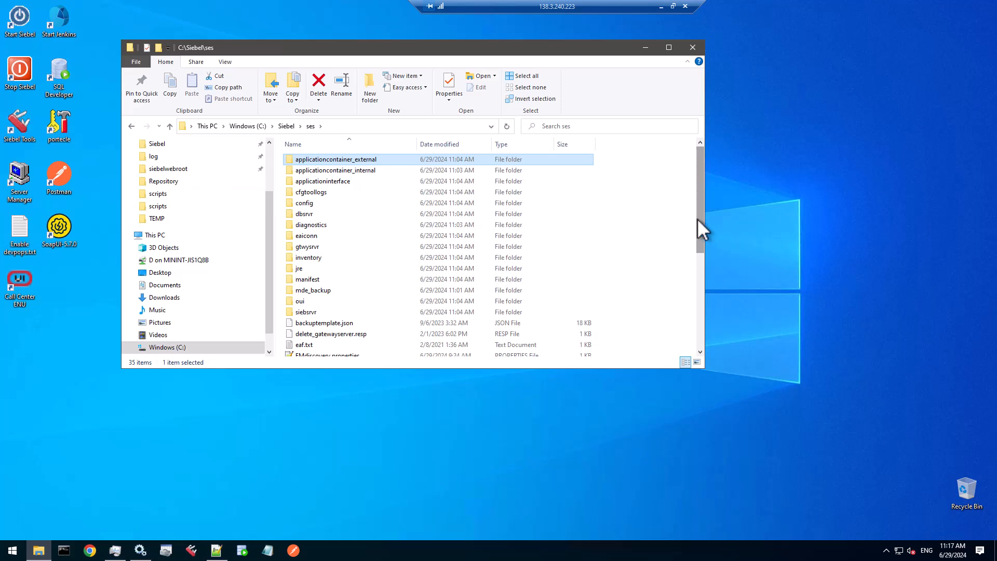
# Step: Open the siebsrvr\log folder and widen the Name column to show the full file names
pyautogui.doubleClick(306, 312)
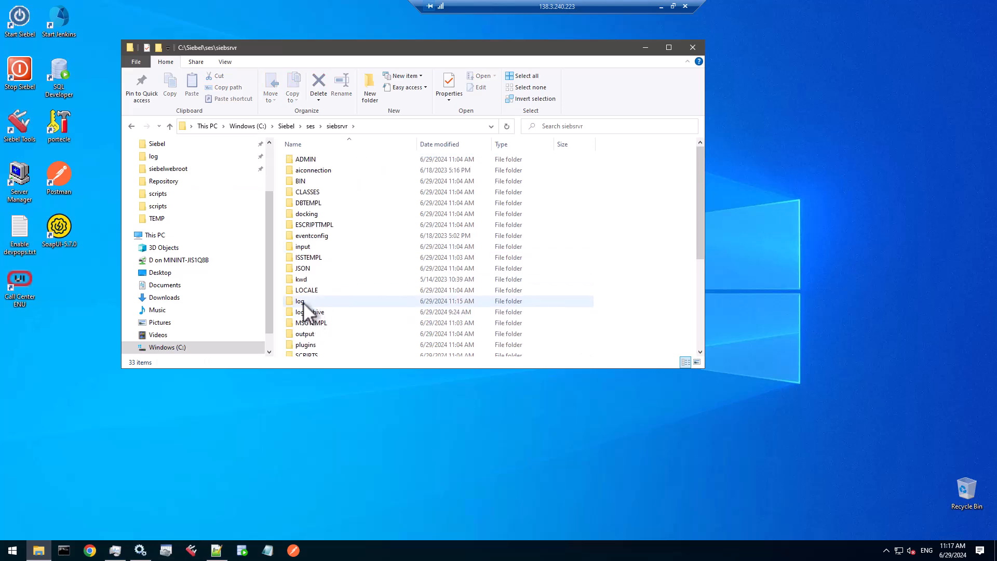
pyautogui.doubleClick(303, 302)
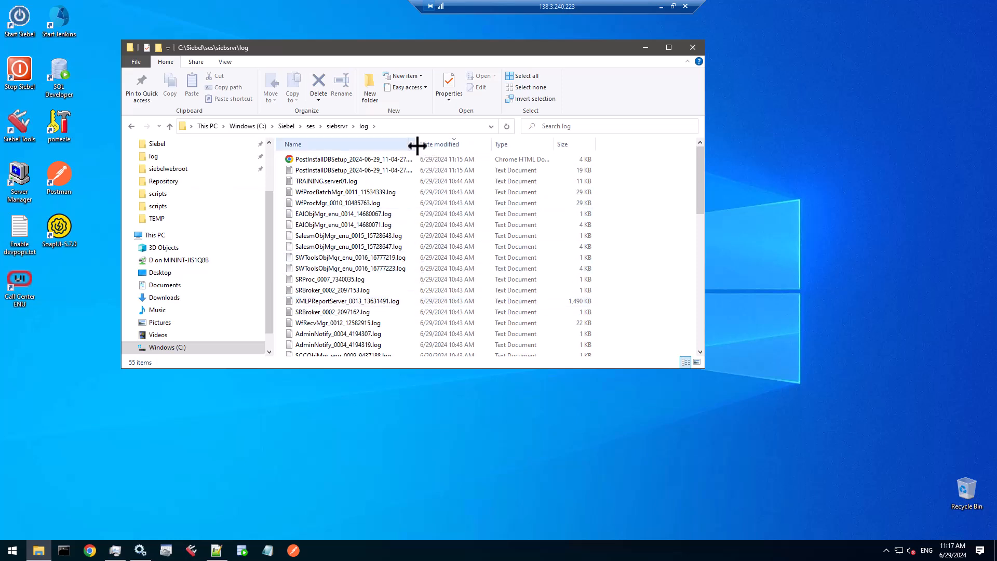
pyautogui.moveTo(417, 146); pyautogui.dragTo(470, 141)
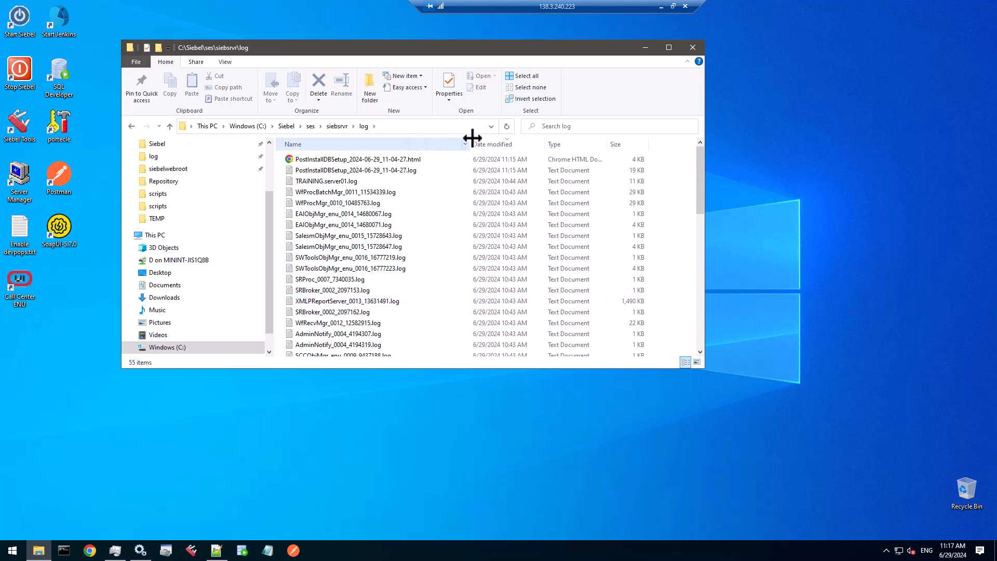
# Step: Open the PostInstallDBSetup_2024-06-29_11-04-27.html report in Chrome and dismiss the browser tip
pyautogui.click(395, 173)
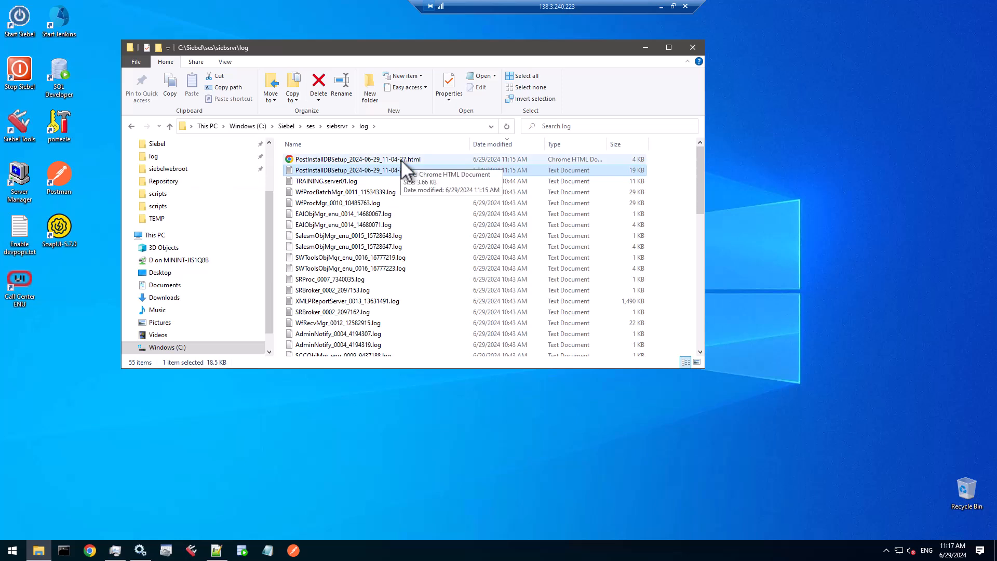
pyautogui.click(401, 160)
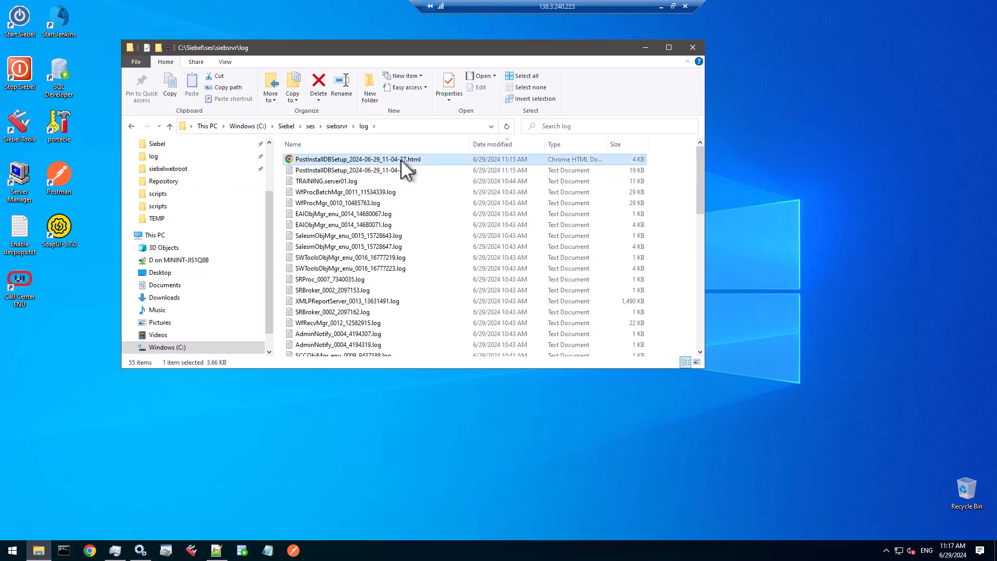
pyautogui.doubleClick(401, 159)
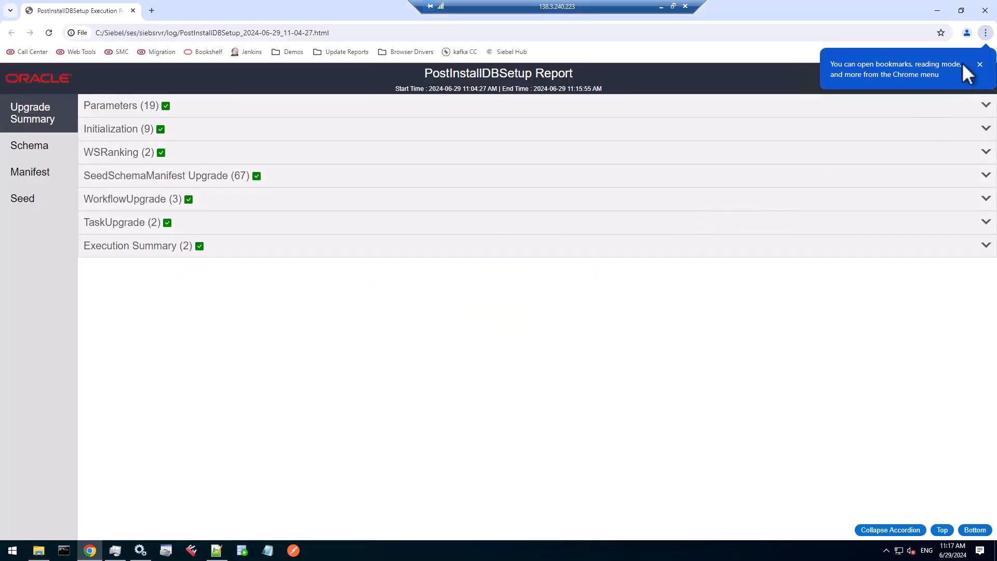
pyautogui.click(979, 65)
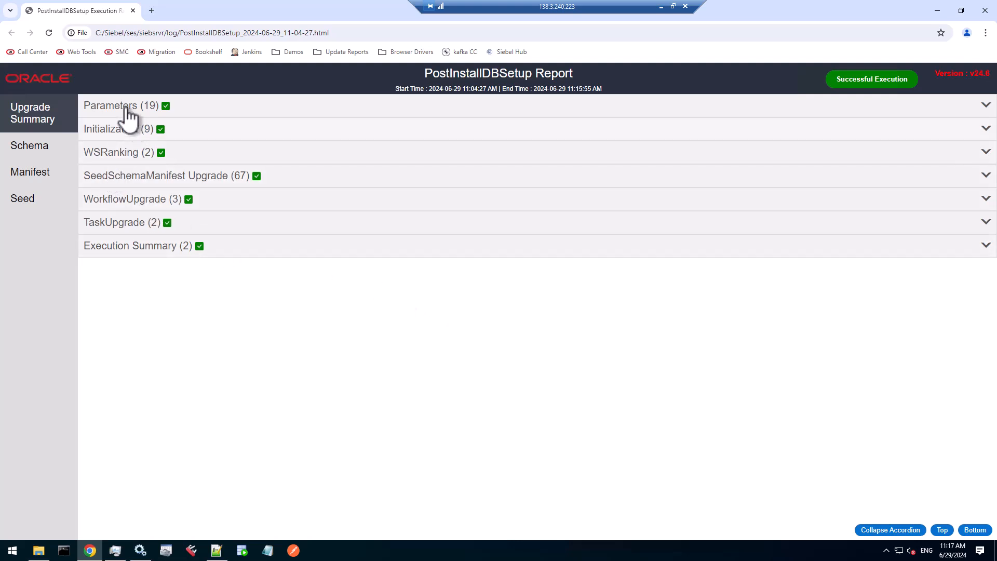
# Step: Examine the report's Schema section for new and modified columns and indexes and their builds, highlighting the S_UPG_RELEASE, S_UF_STEPS_LOG and S_EVENT_SUB rows
pyautogui.click(39, 155)
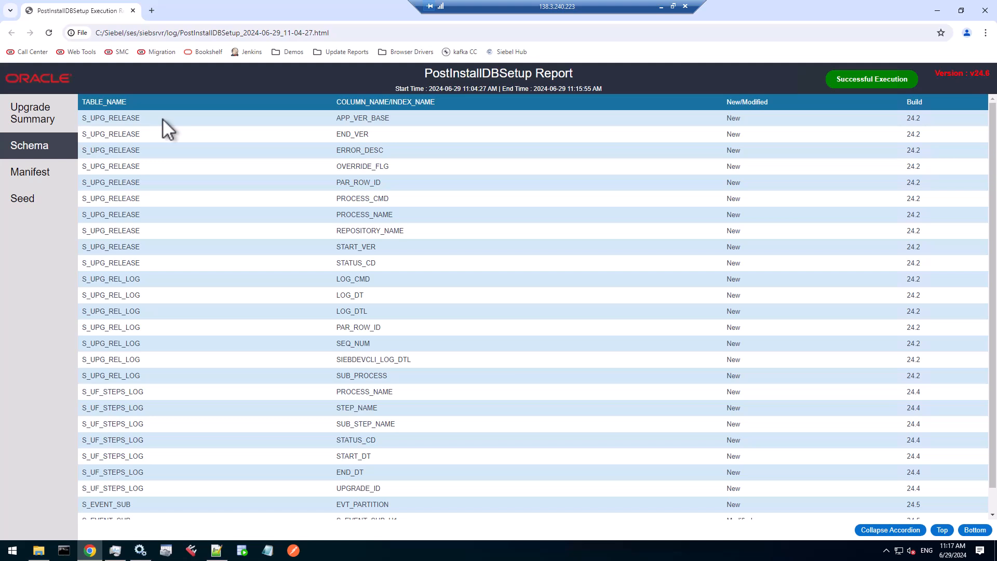
pyautogui.doubleClick(741, 118)
pyautogui.moveTo(921, 121); pyautogui.dragTo(891, 375)
pyautogui.moveTo(995, 398); pyautogui.dragTo(996, 472)
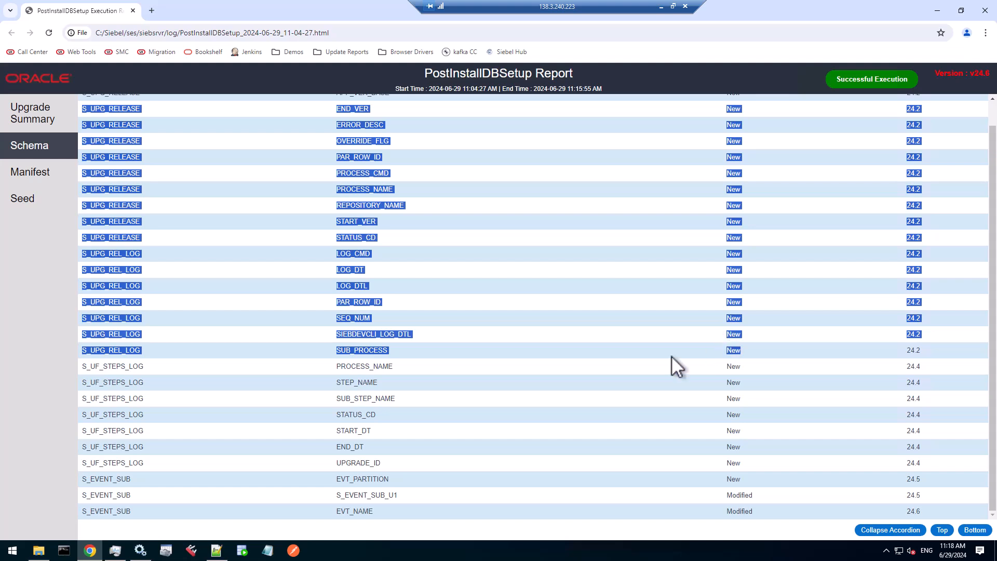
pyautogui.click(124, 366)
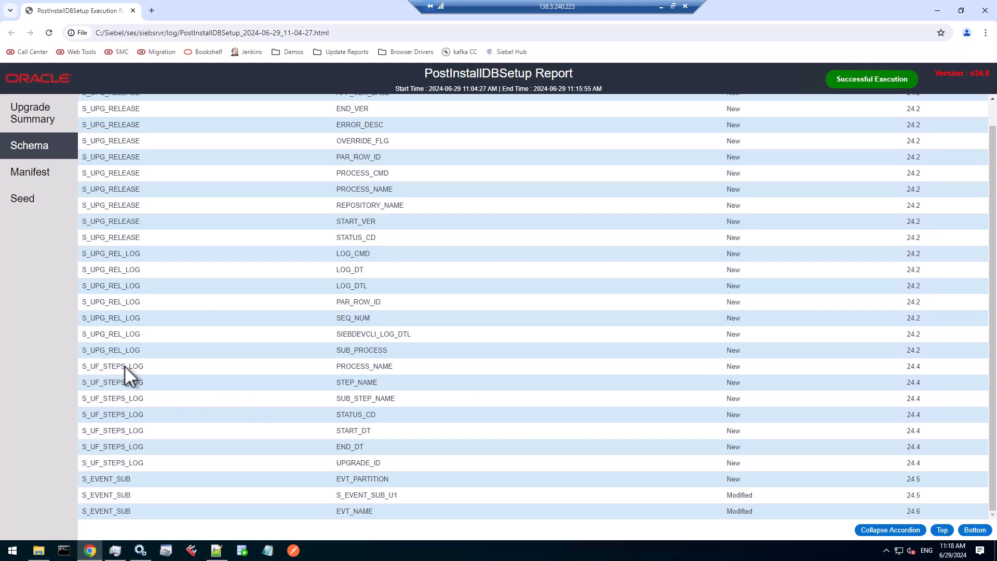
pyautogui.moveTo(151, 376); pyautogui.dragTo(282, 448)
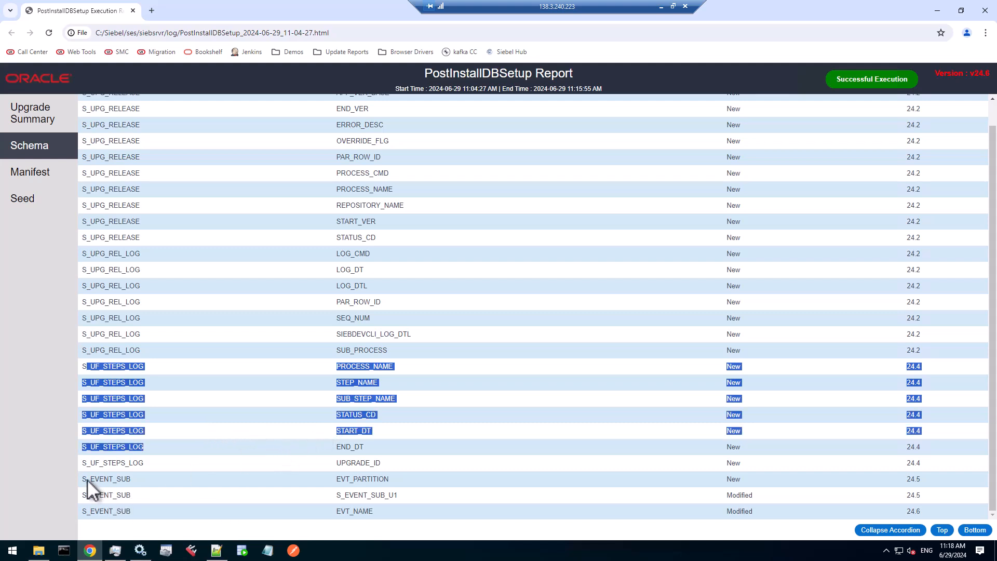
pyautogui.moveTo(87, 481); pyautogui.dragTo(178, 474)
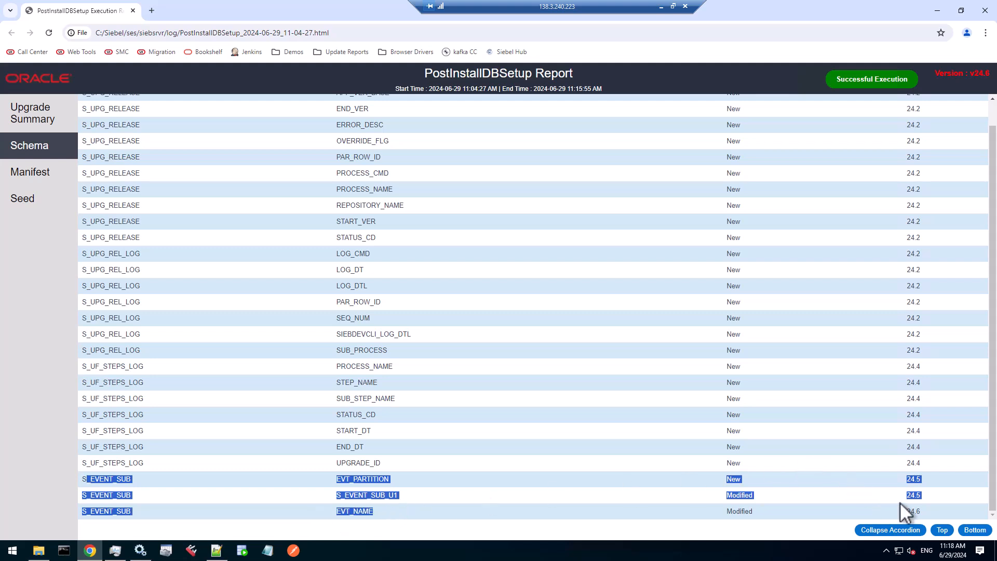
pyautogui.moveTo(909, 511); pyautogui.dragTo(911, 521)
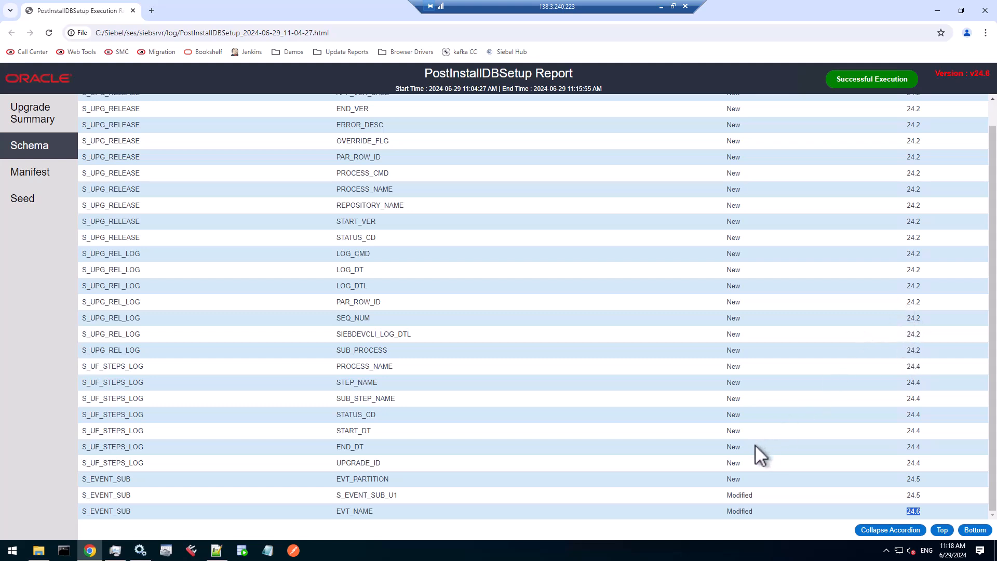
# Step: Check the report's Manifest section and review the Seed entries for S_LST_OF_VAL, S_CT_RULE and S_CT_RULE_SET
pyautogui.click(22, 178)
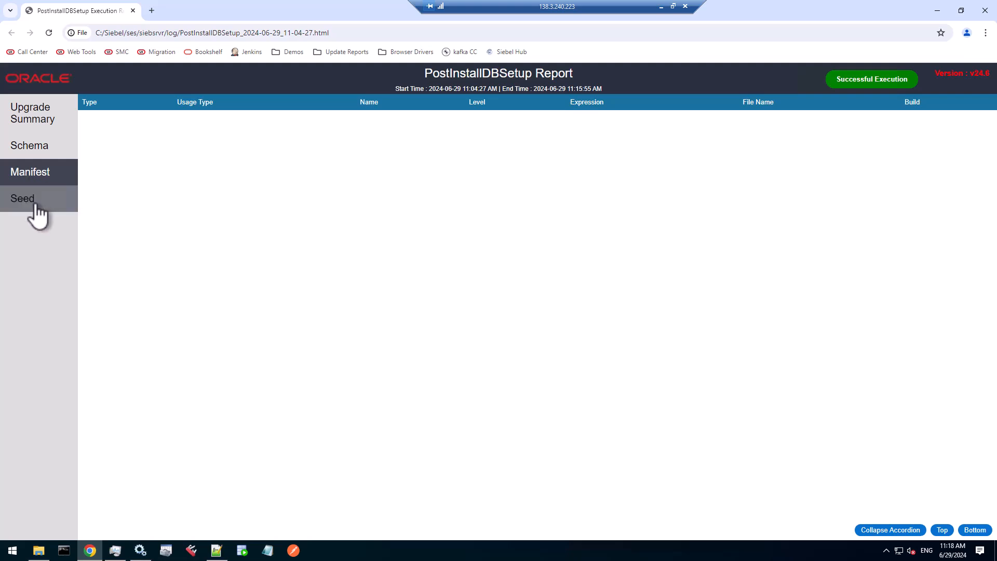
pyautogui.click(35, 204)
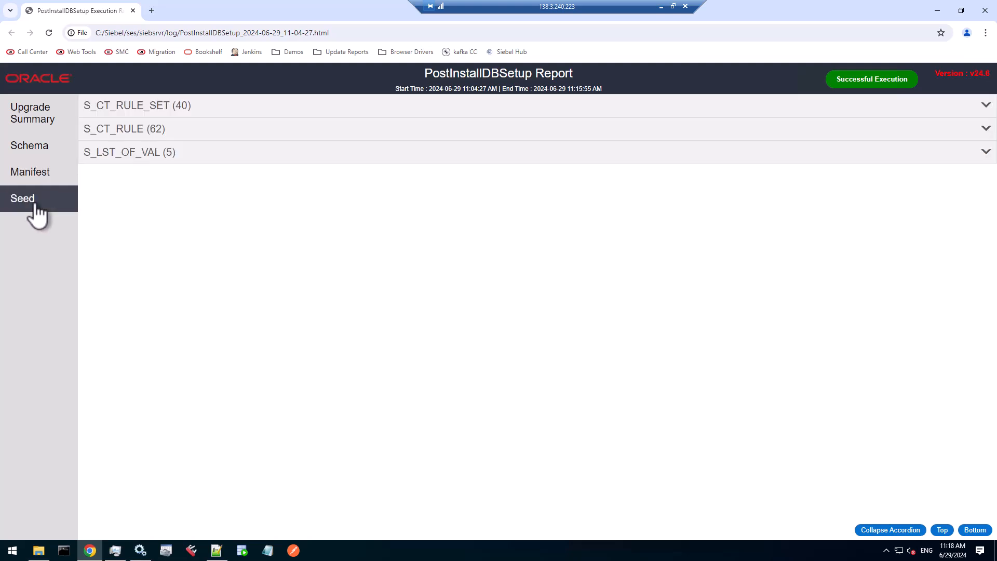
pyautogui.click(154, 155)
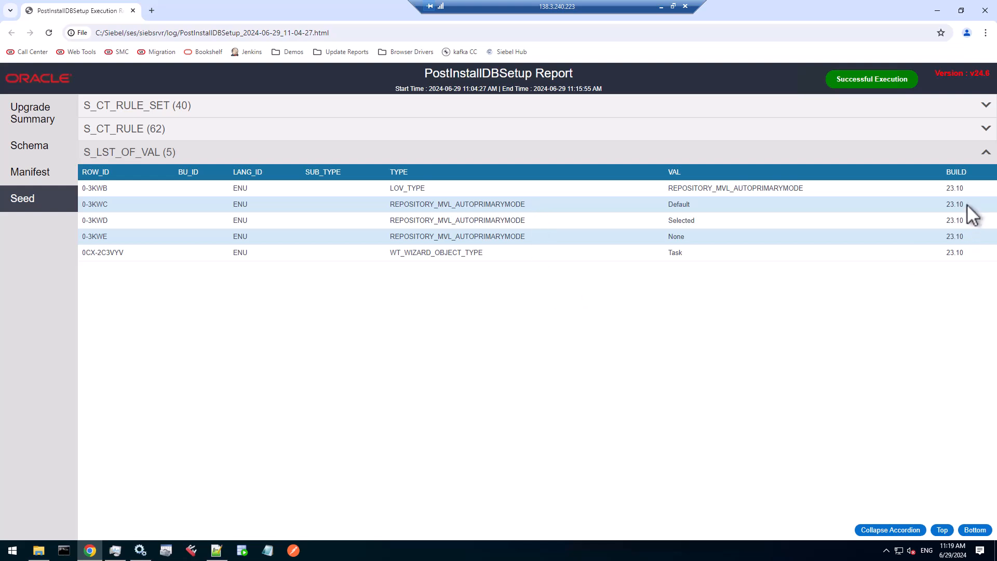
pyautogui.click(139, 135)
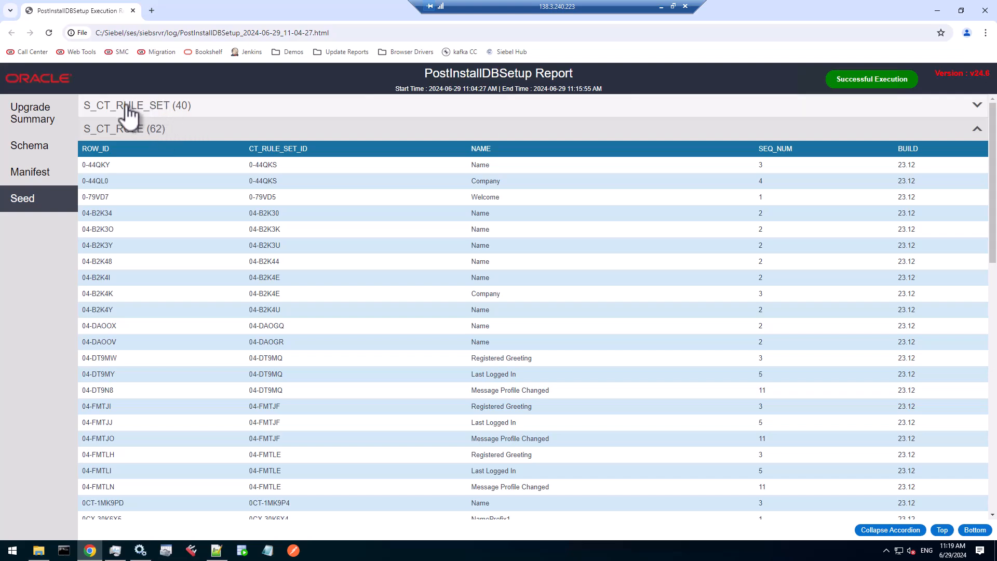
pyautogui.click(129, 110)
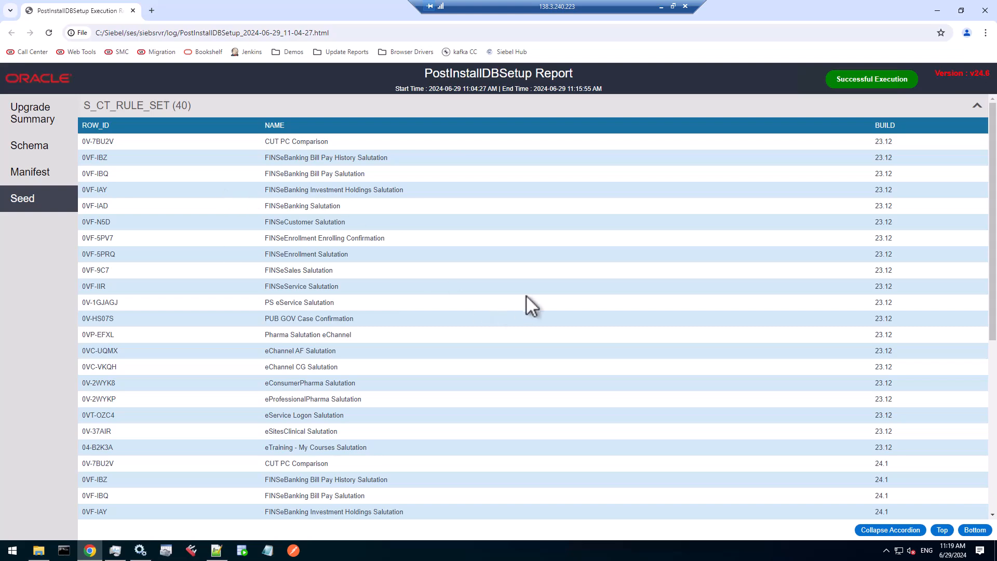
pyautogui.scroll(-6, 525, 296)
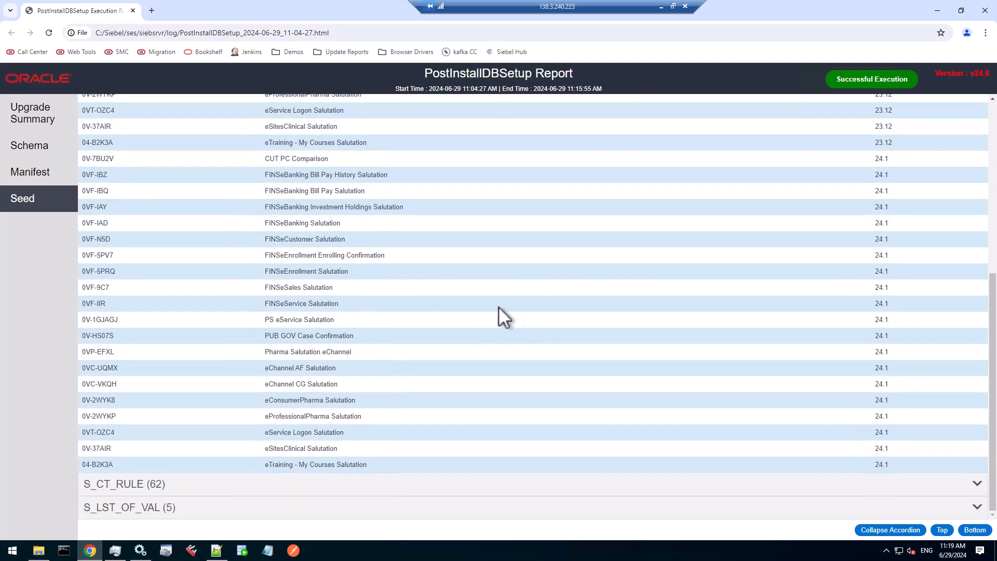
pyautogui.scroll(5, 488, 371)
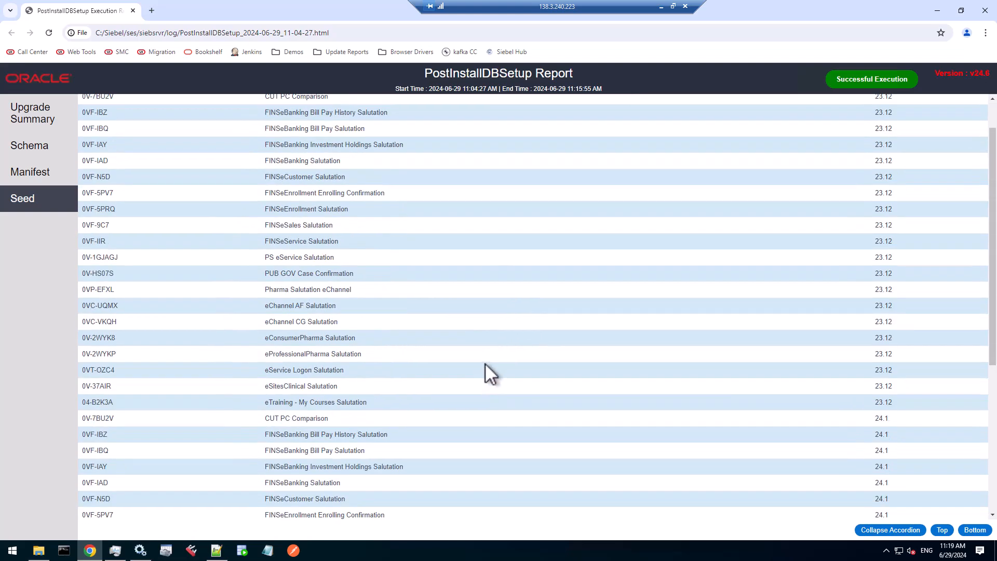
pyautogui.scroll(2, 158, 138)
pyautogui.click(117, 107)
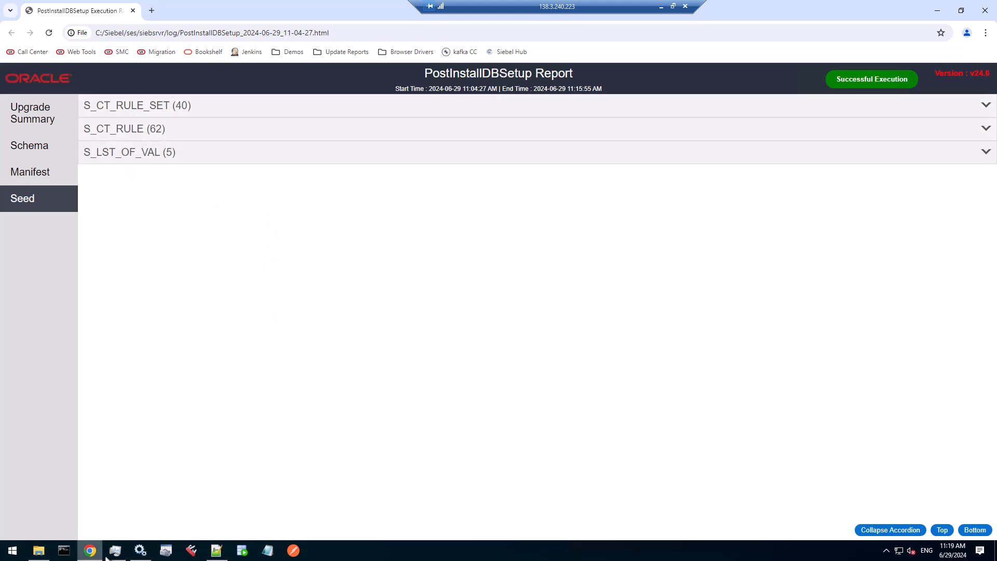
# Step: Open PostInstallDBSetup_2024-06-29_11-04-27.log from the siebsrvr\log folder in Notepad++
pyautogui.click(37, 555)
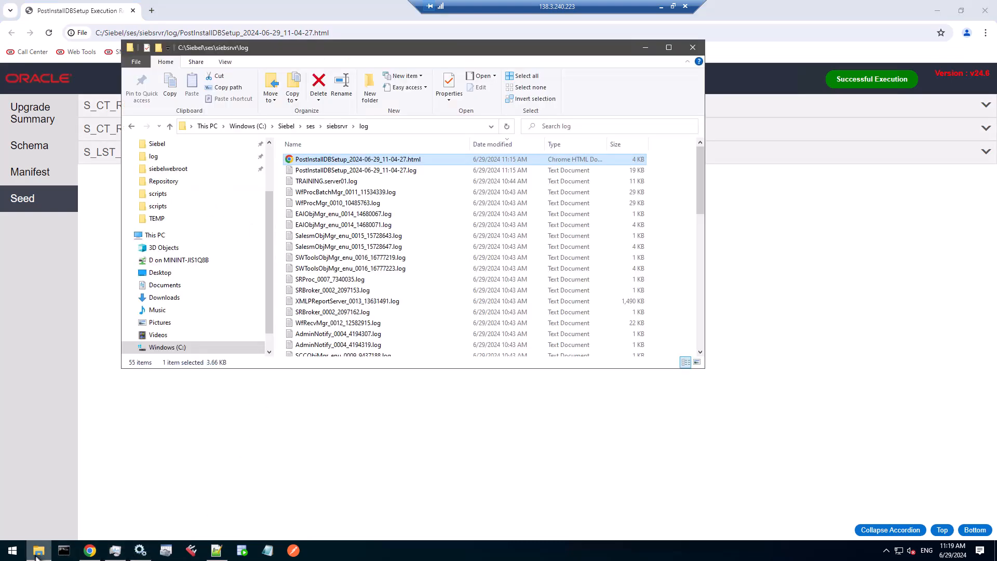
pyautogui.click(361, 170)
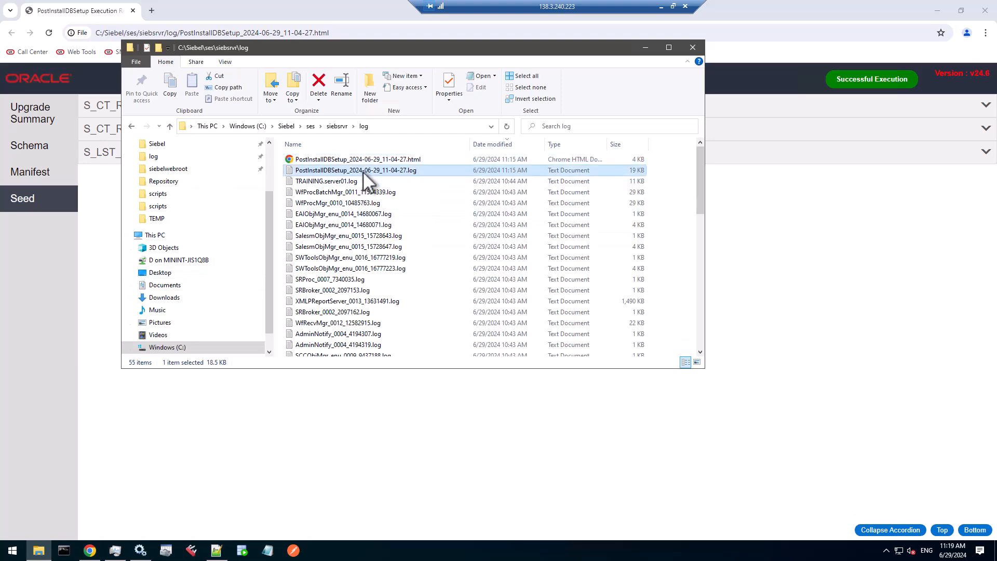
pyautogui.rightClick(377, 175)
pyautogui.click(400, 204)
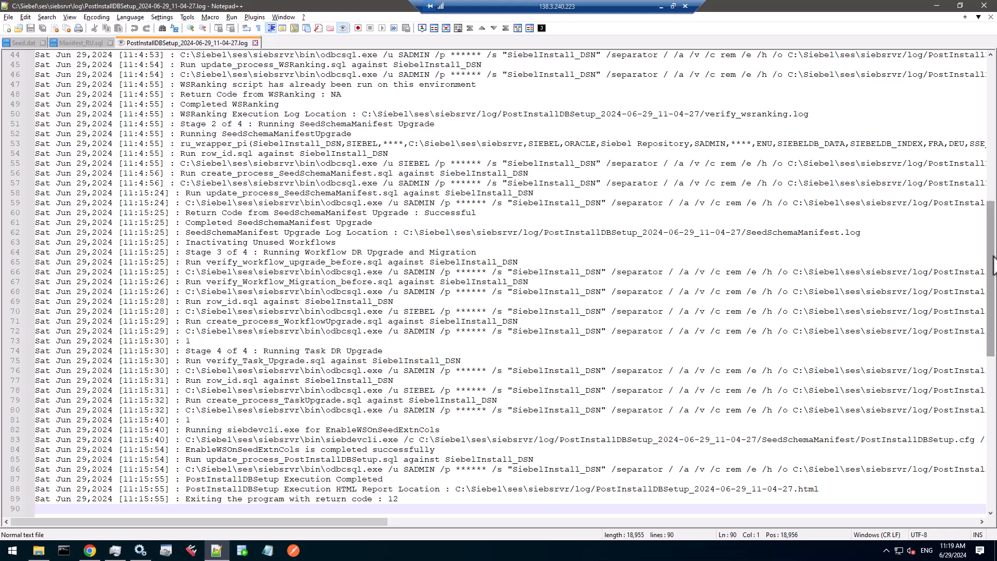
# Step: Review the log from its start, highlighting all occurrences of odbcsql to trace the commands through each stage
pyautogui.moveTo(992, 267); pyautogui.dragTo(993, 120)
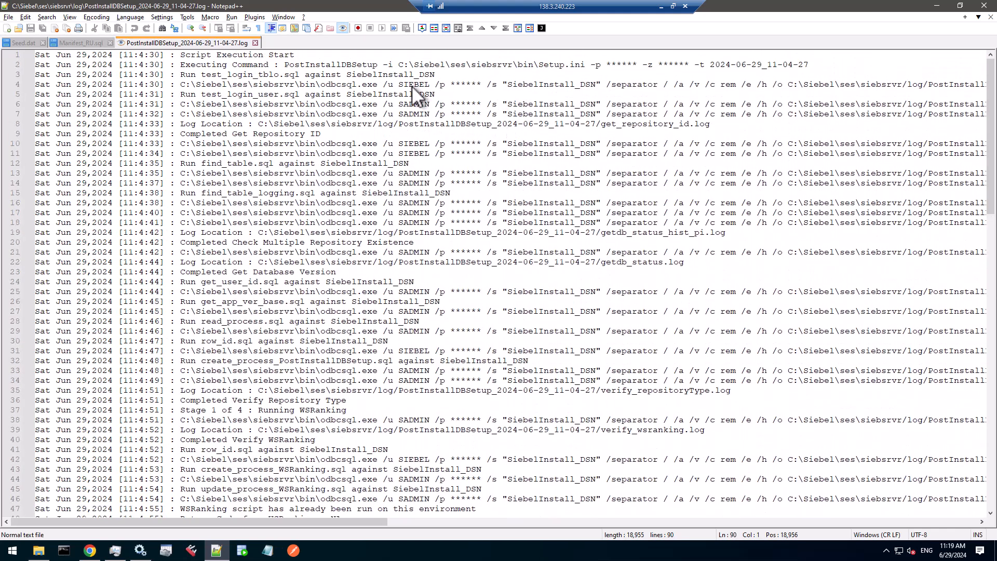
pyautogui.doubleClick(325, 84)
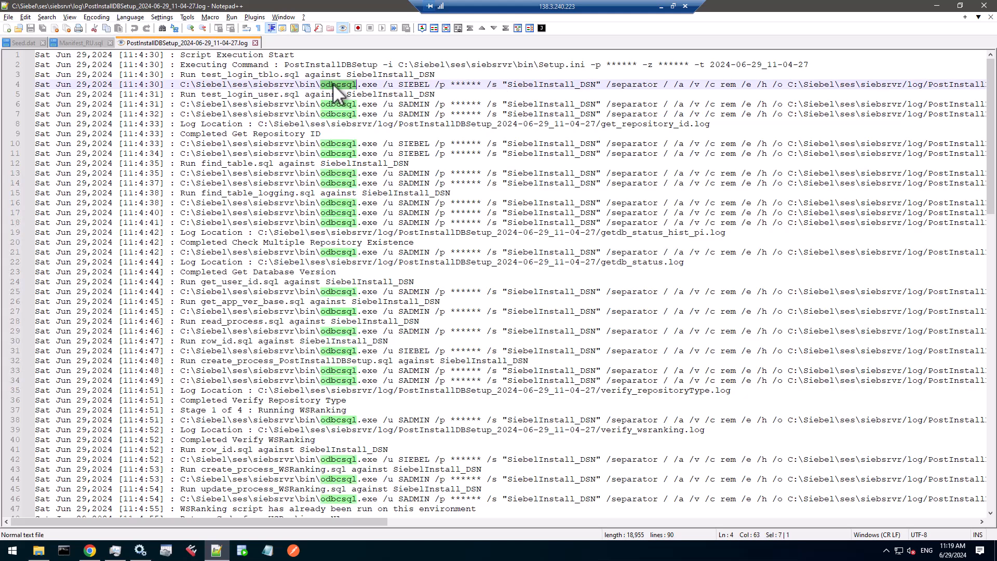
pyautogui.scroll(-9, 442, 280)
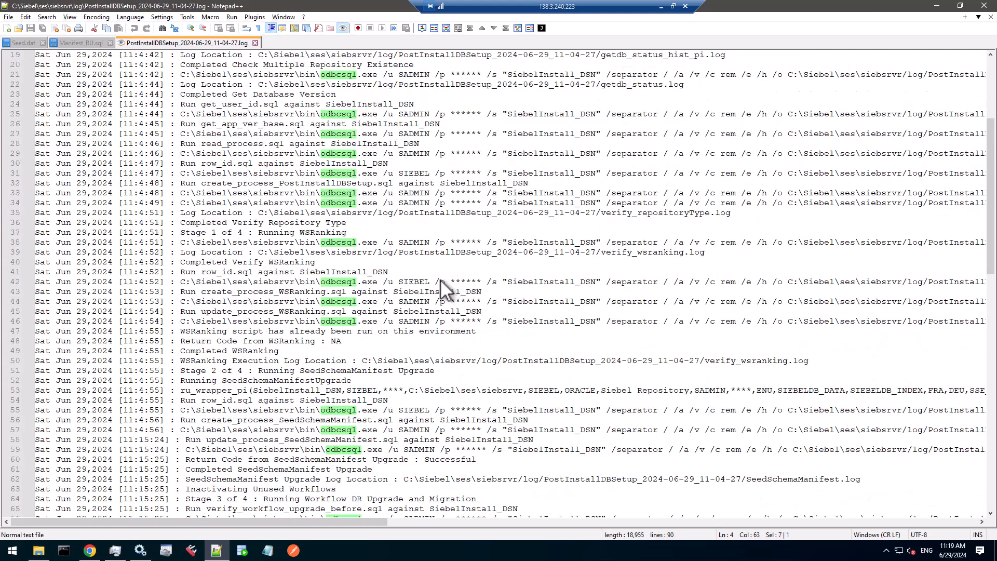
pyautogui.scroll(-8, 440, 283)
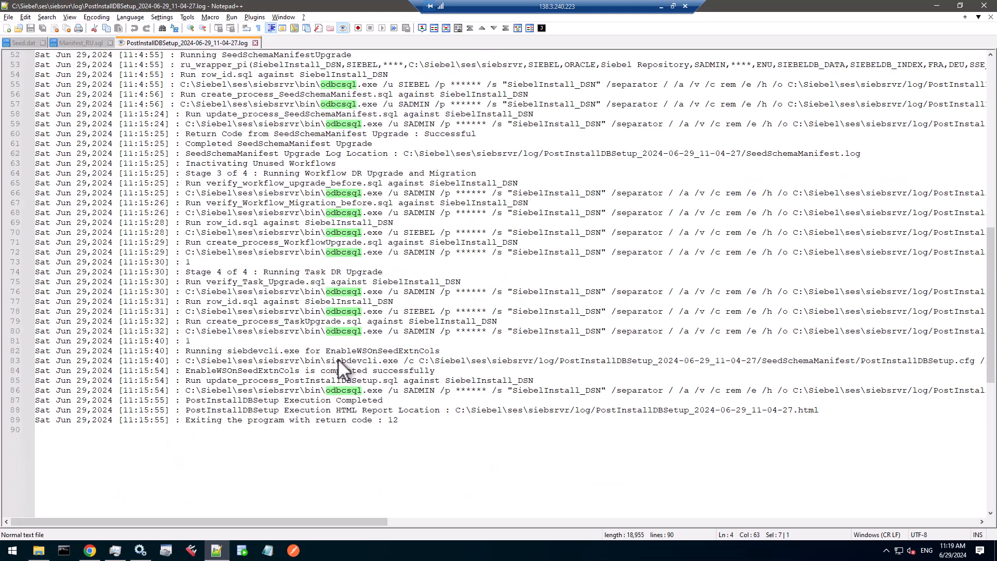
# Step: Highlight siebdevcli.exe in the EnableWSOnSeedExtnCols command and examine that command's full line, including its log path
pyautogui.moveTo(325, 361); pyautogui.dragTo(384, 364)
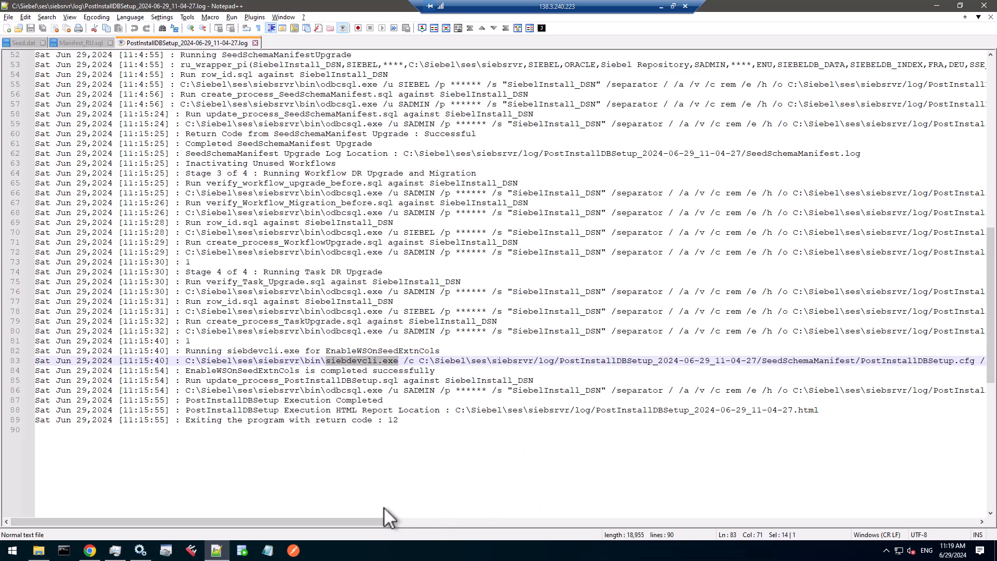
pyautogui.moveTo(342, 522); pyautogui.dragTo(784, 516)
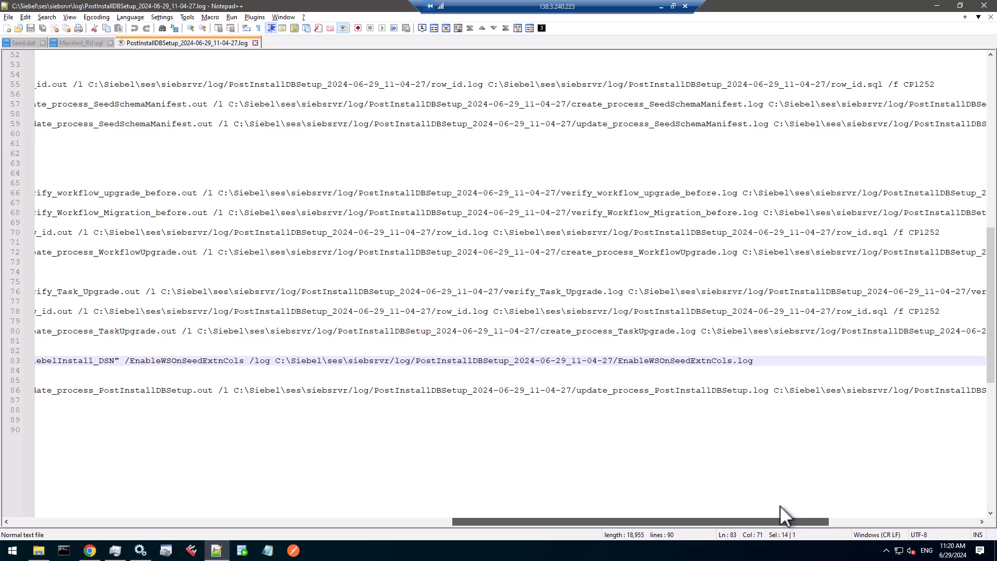
pyautogui.moveTo(628, 523); pyautogui.dragTo(217, 518)
# Step: Read the log again from its first line to the end and highlight the closing line with the program's return code
pyautogui.moveTo(992, 379); pyautogui.dragTo(995, 172)
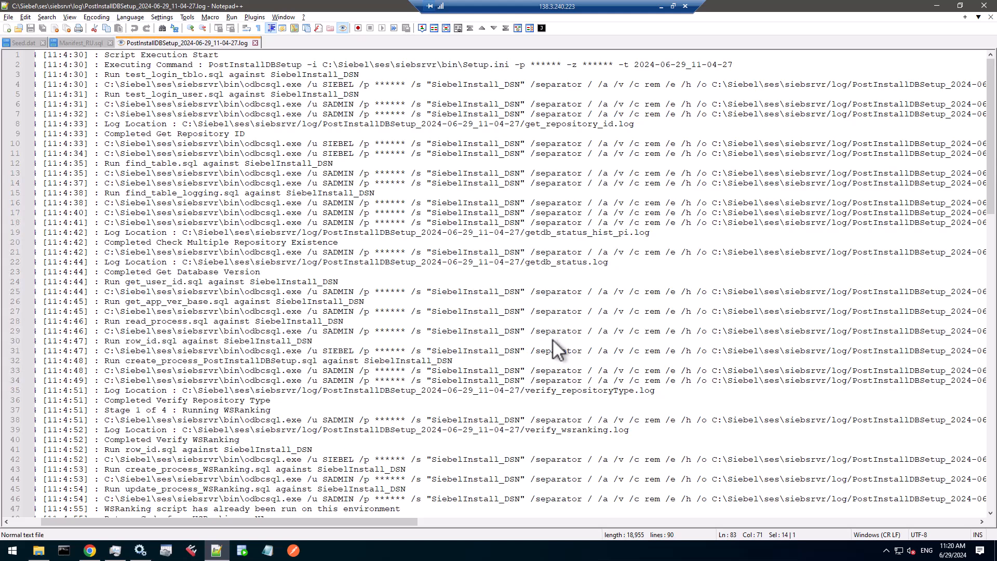
pyautogui.scroll(-7, 553, 338)
pyautogui.scroll(-3, 552, 339)
pyautogui.scroll(-7, 378, 494)
pyautogui.moveTo(320, 419); pyautogui.dragTo(186, 419)
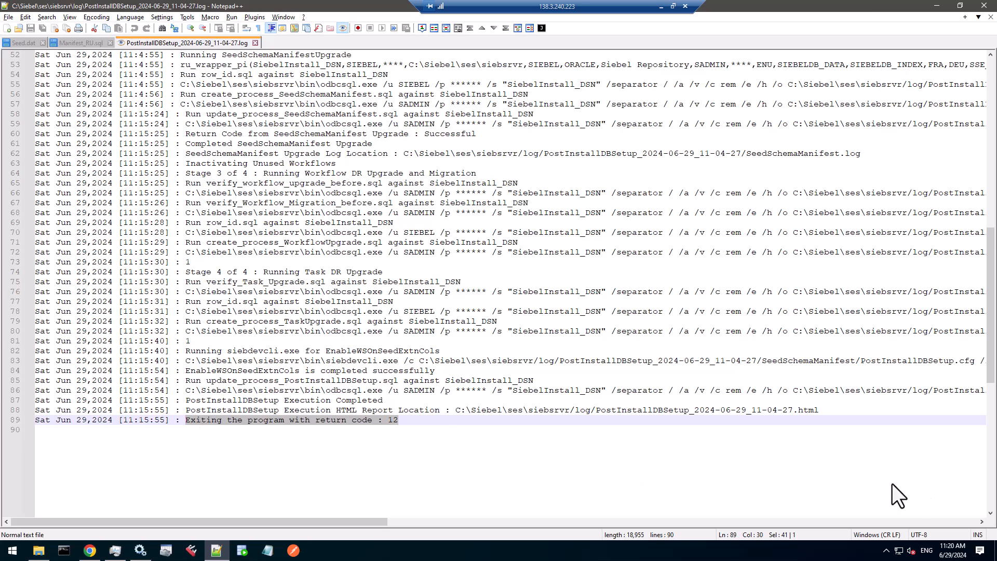
# Step: Switch to the Oracle Siebel CRM documentation page in Chrome, dismiss the country prompt and view the Siebel CRM 24.6 Update library online
pyautogui.hotkey('alt', 'Tab')
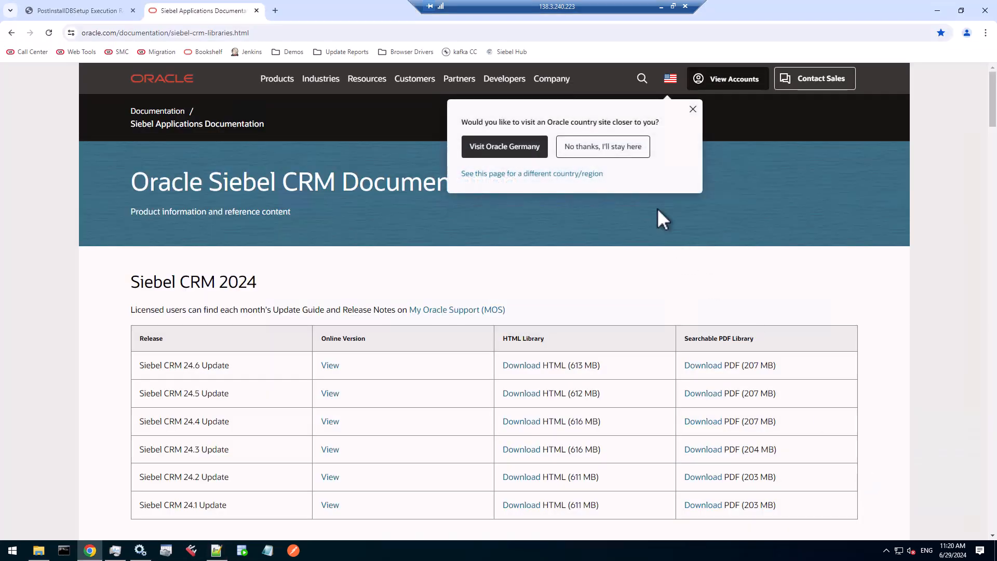
pyautogui.click(692, 110)
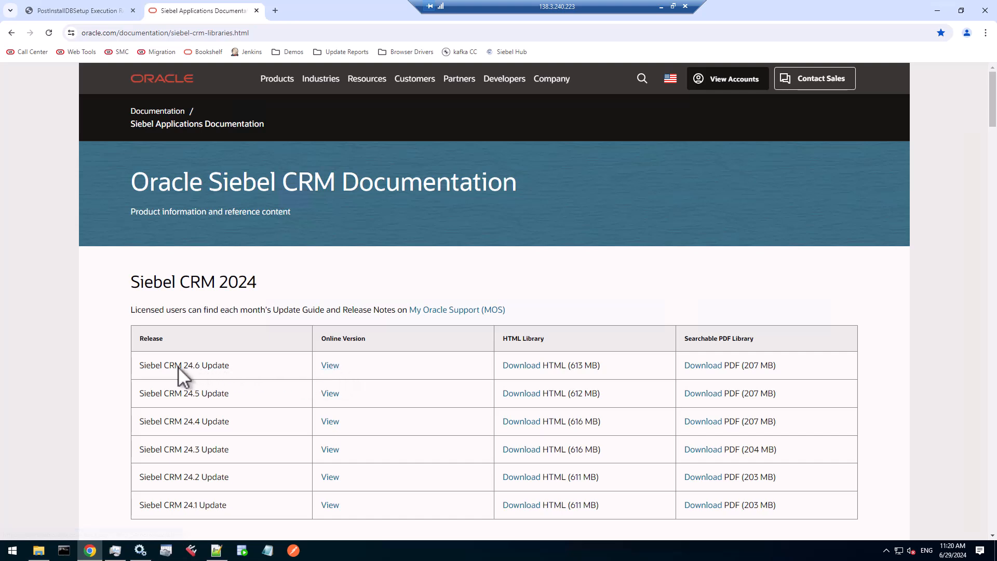
pyautogui.moveTo(224, 366); pyautogui.dragTo(182, 366)
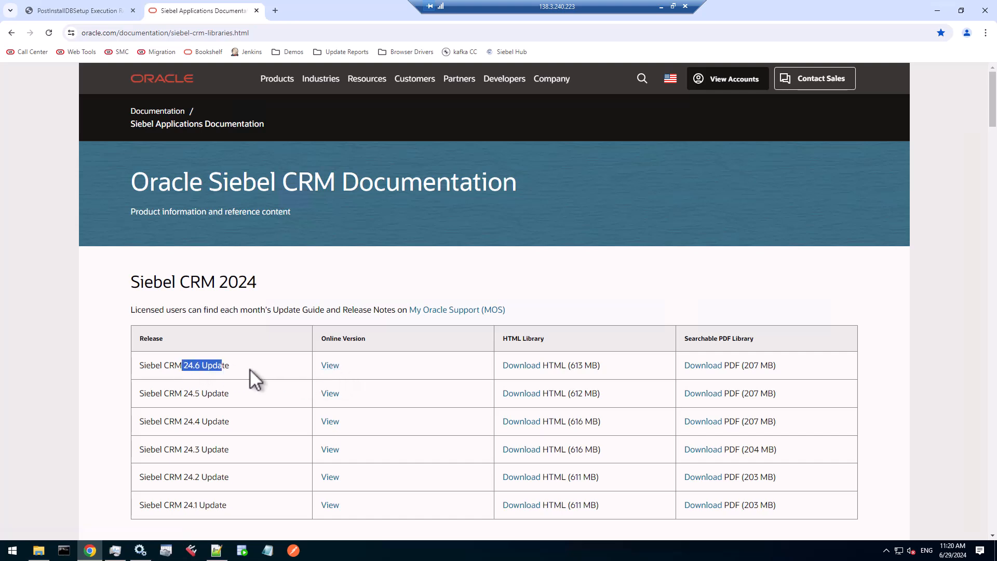
pyautogui.click(331, 366)
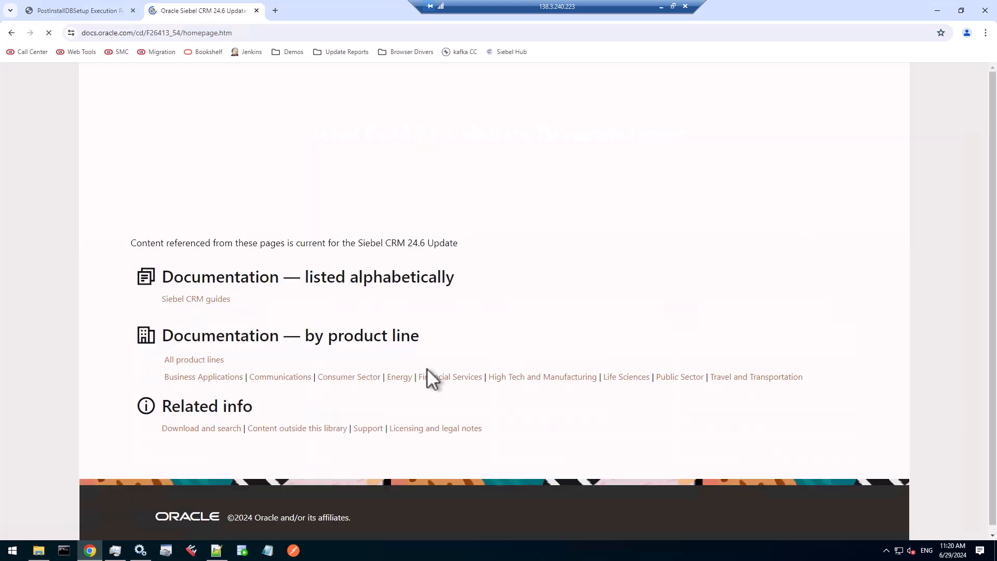
# Step: Find the Database Upgrade Guide under D in the alphabetical Siebel CRM guides and open its PDF version
pyautogui.click(191, 299)
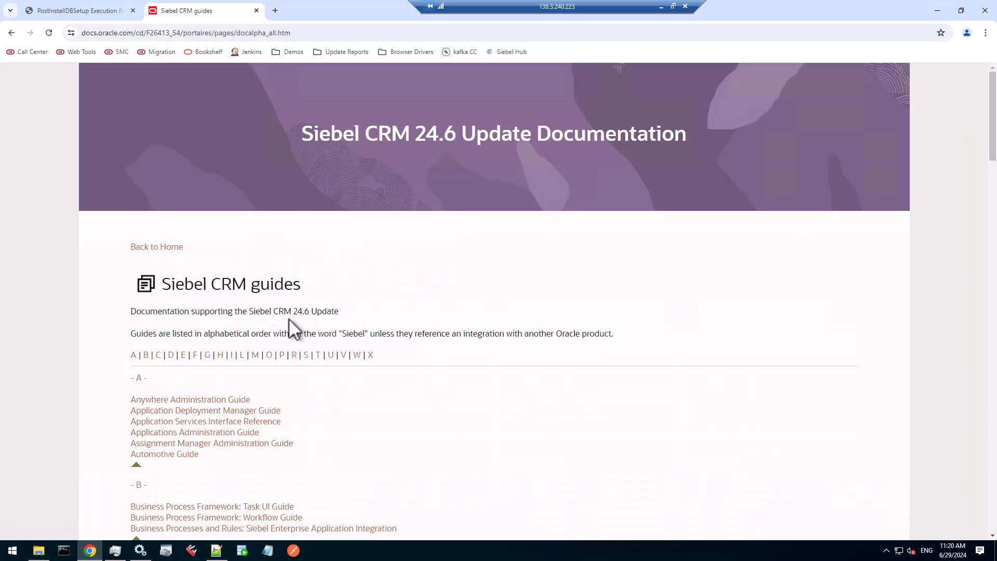
pyautogui.click(171, 354)
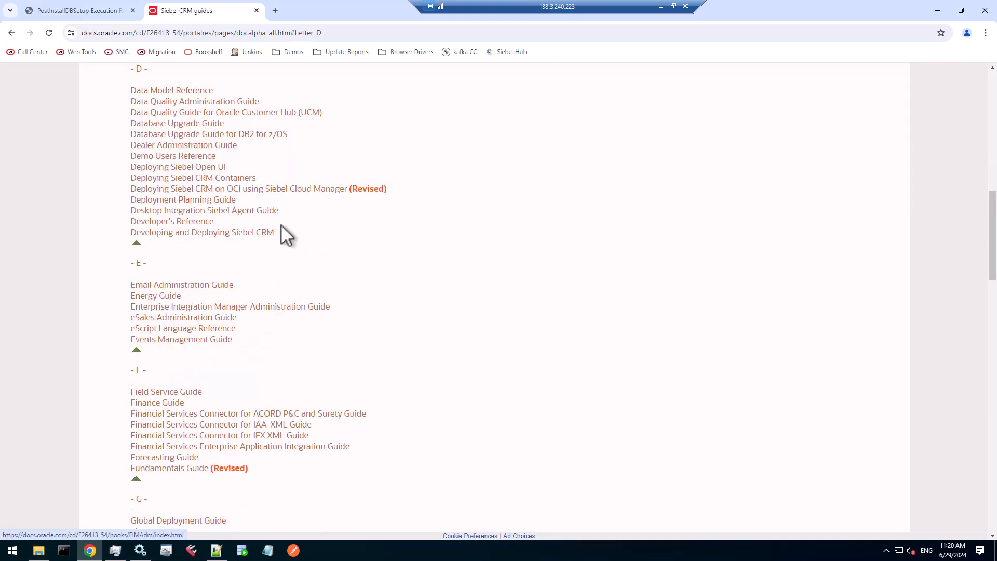
pyautogui.click(205, 123)
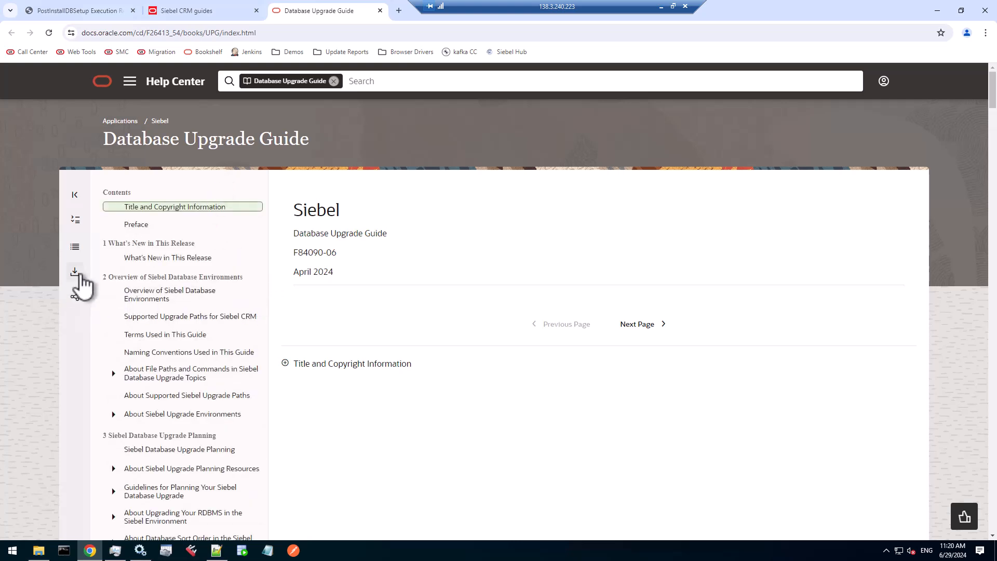
pyautogui.click(75, 272)
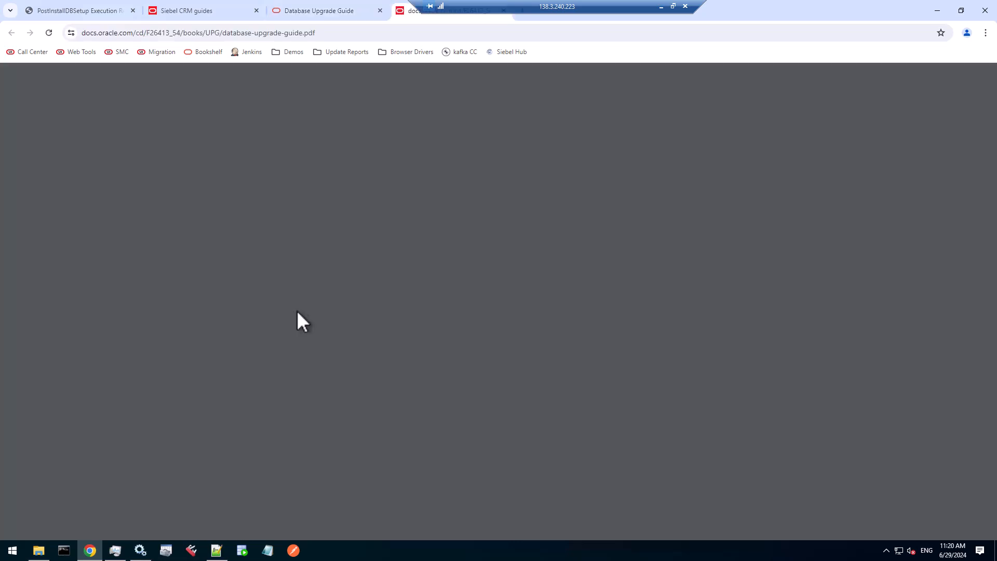
pyautogui.scroll(5, 608, 263)
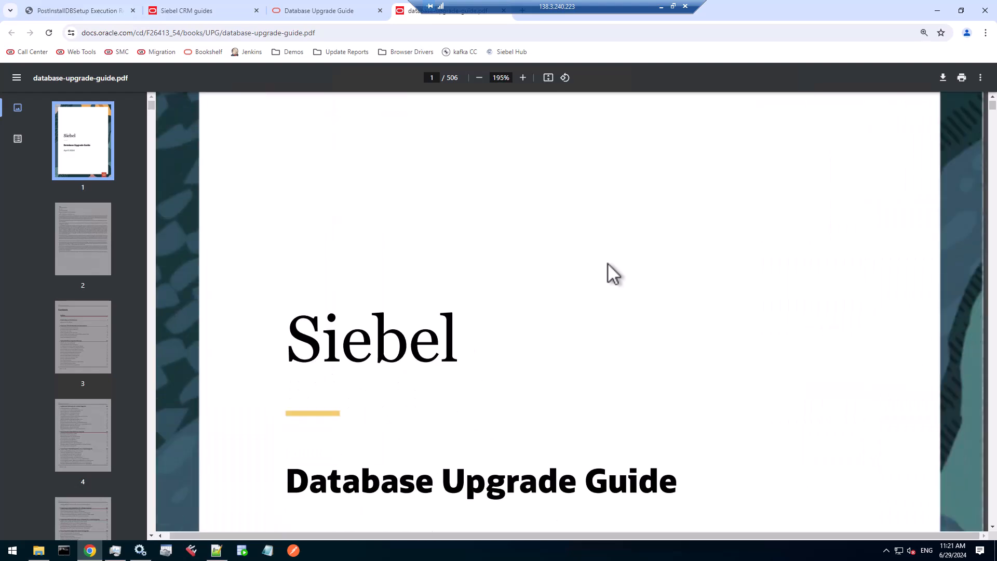
# Step: Search the PDF for "return code" and go through the Post Installation Database Update Exit Codes table, highlighting its heading
pyautogui.scroll(-2, 607, 262)
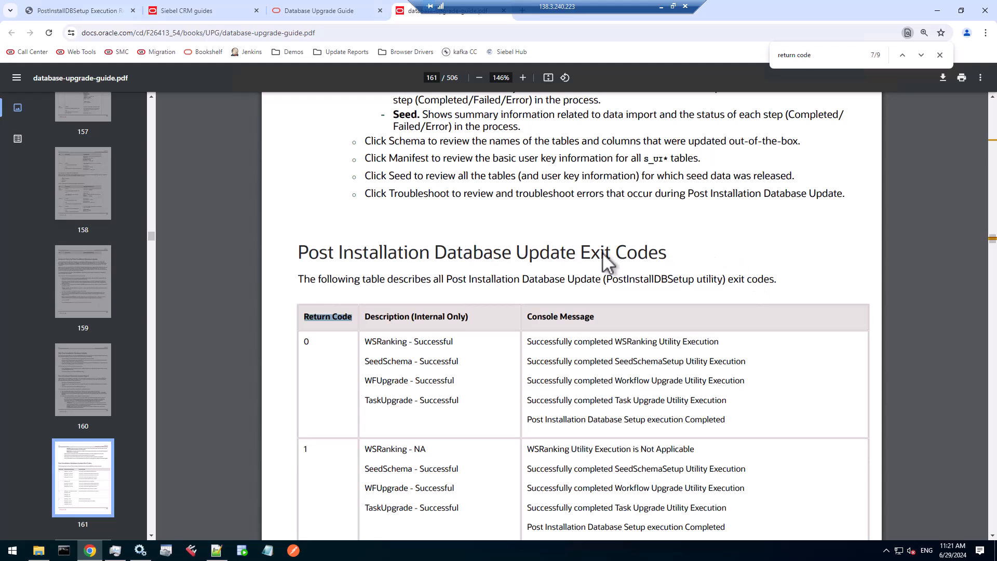
pyautogui.moveTo(474, 254); pyautogui.dragTo(703, 271)
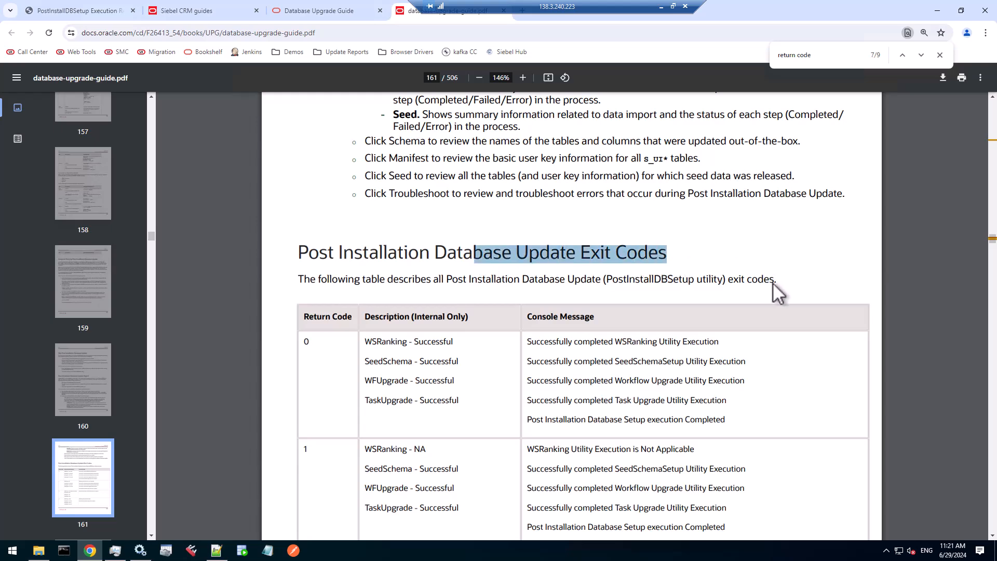
pyautogui.scroll(-4, 772, 283)
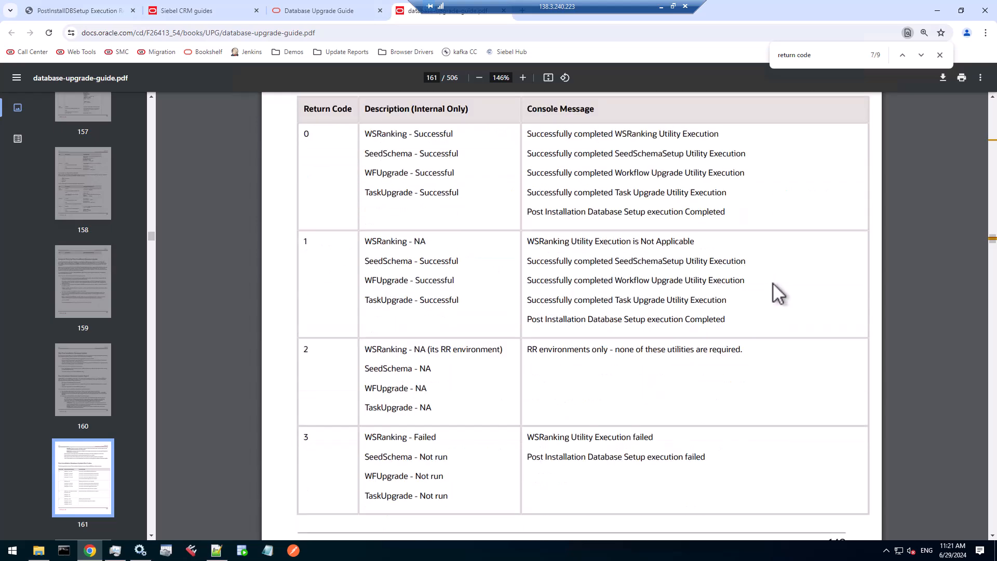
pyautogui.scroll(-18, 772, 284)
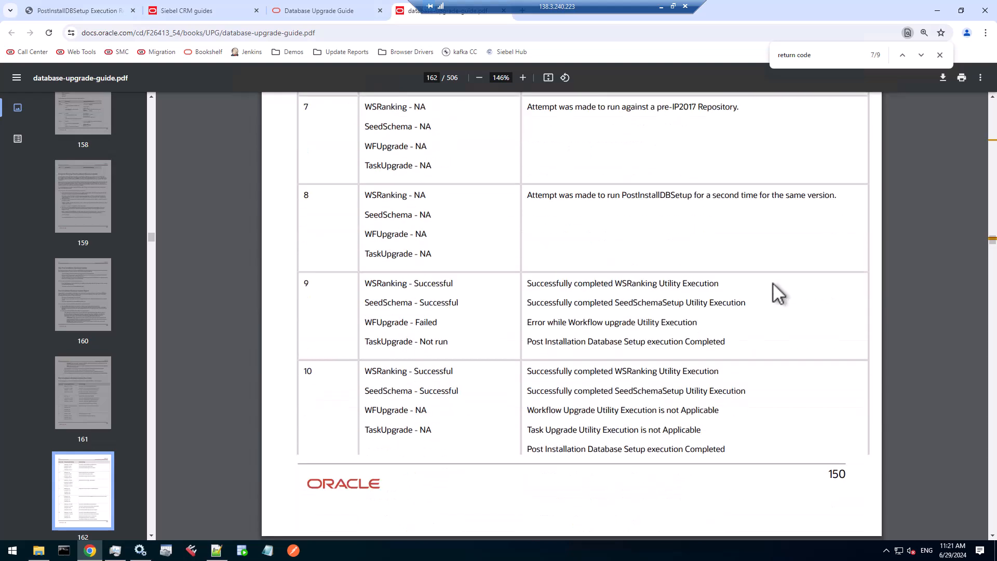
pyautogui.scroll(-5, 772, 283)
pyautogui.scroll(-3, 772, 282)
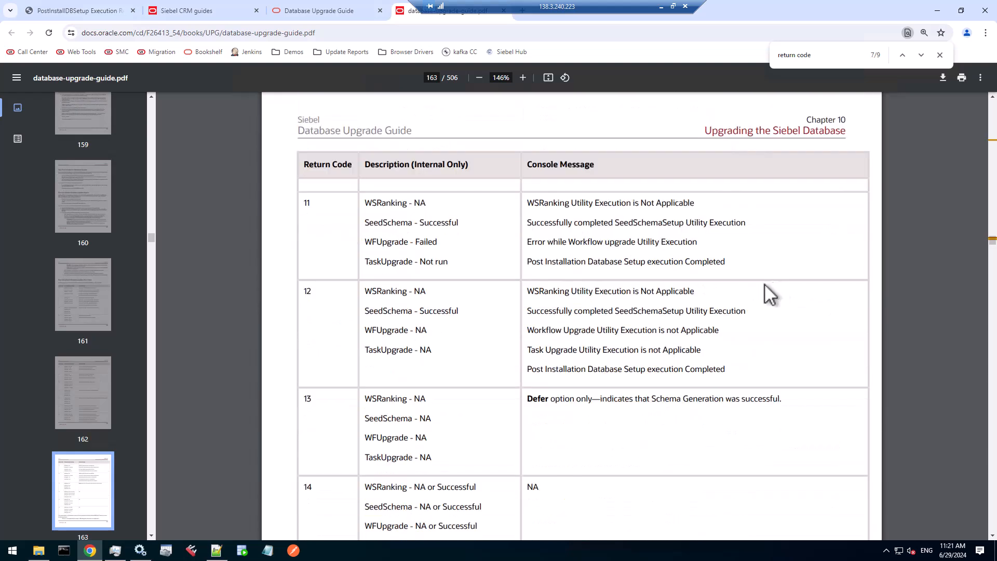
# Step: Examine the return code 12 entry, highlighting its WSRanking, SeedSchema, WFUpgrade and TaskUpgrade statuses, and compare it with the neighbouring codes
pyautogui.moveTo(365, 291); pyautogui.dragTo(438, 291)
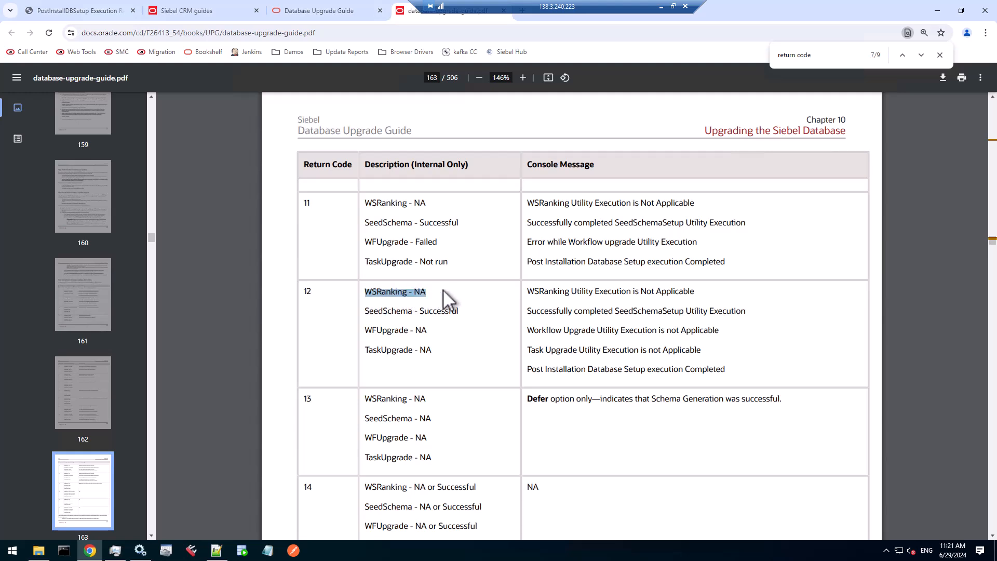
pyautogui.doubleClick(387, 311)
pyautogui.moveTo(425, 322); pyautogui.dragTo(467, 319)
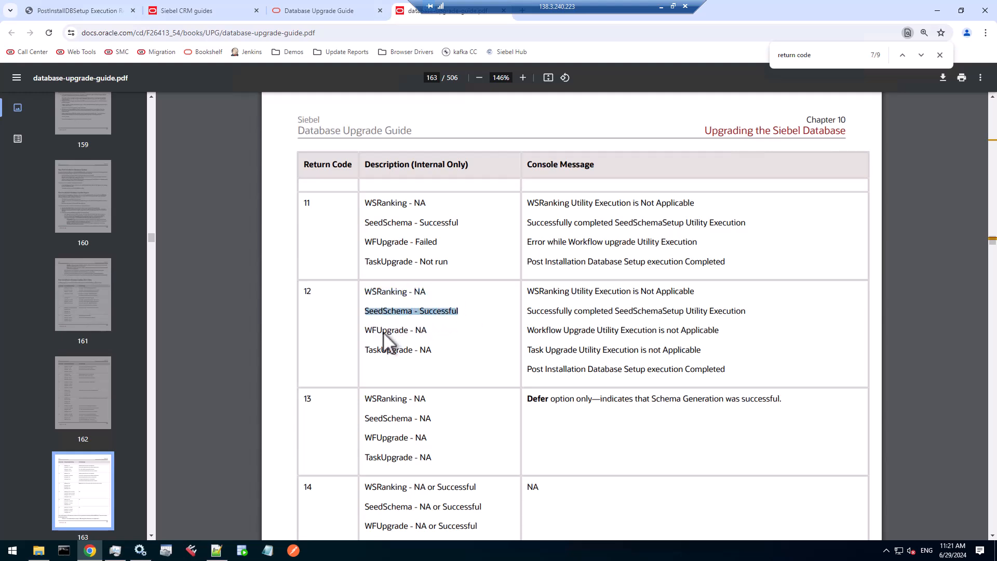
pyautogui.moveTo(367, 334); pyautogui.dragTo(436, 352)
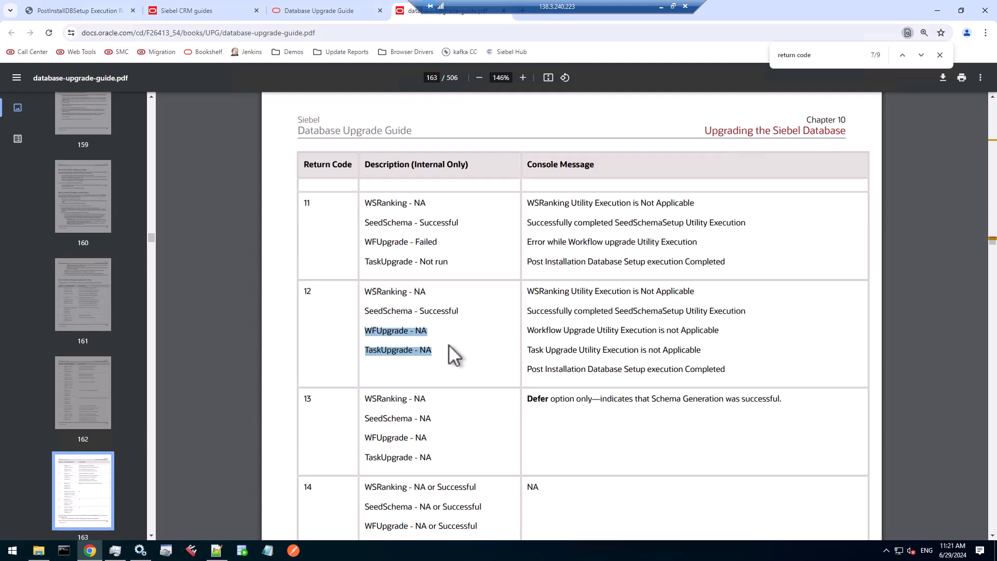
pyautogui.scroll(-4, 465, 335)
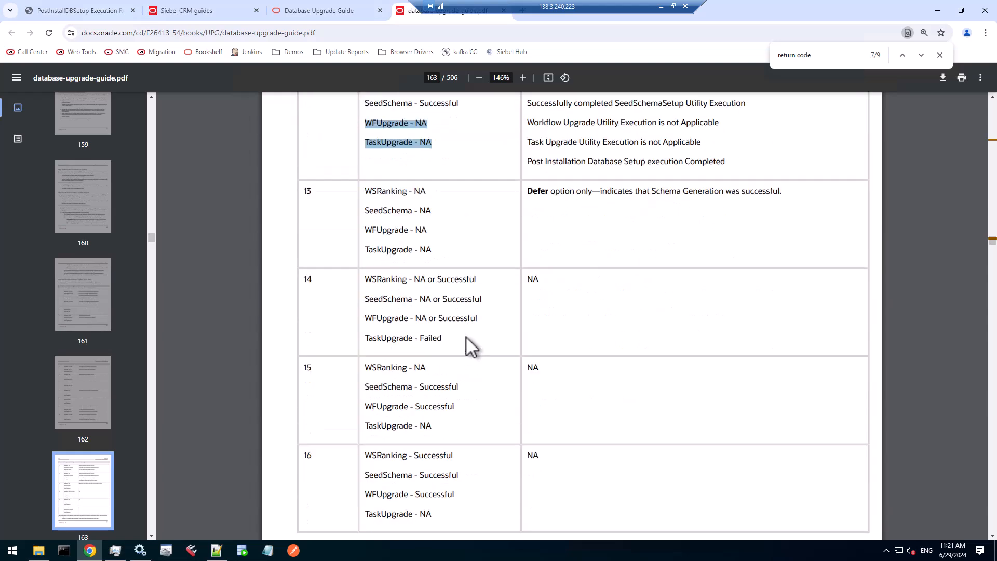
pyautogui.scroll(3, 465, 336)
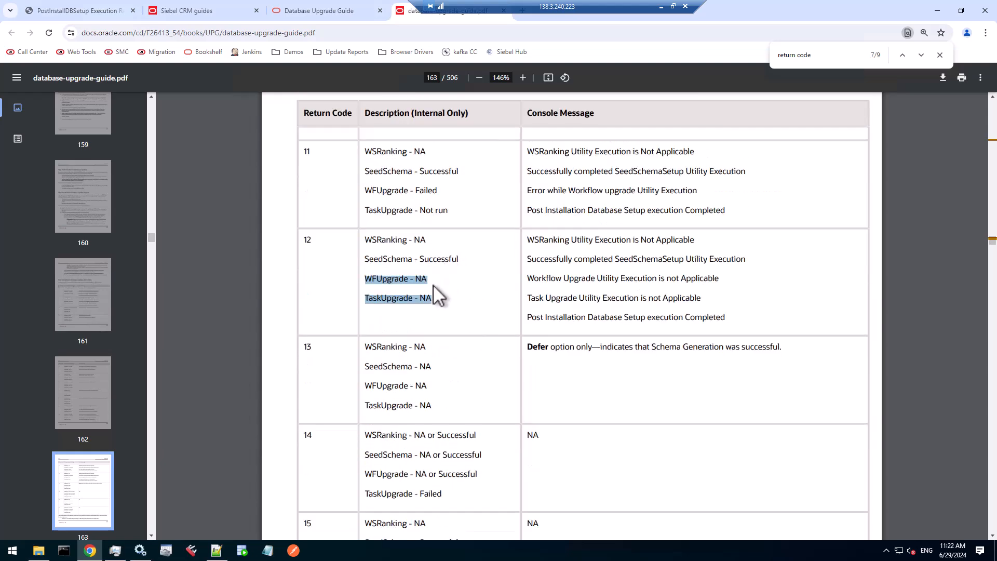
pyautogui.moveTo(315, 241); pyautogui.dragTo(299, 239)
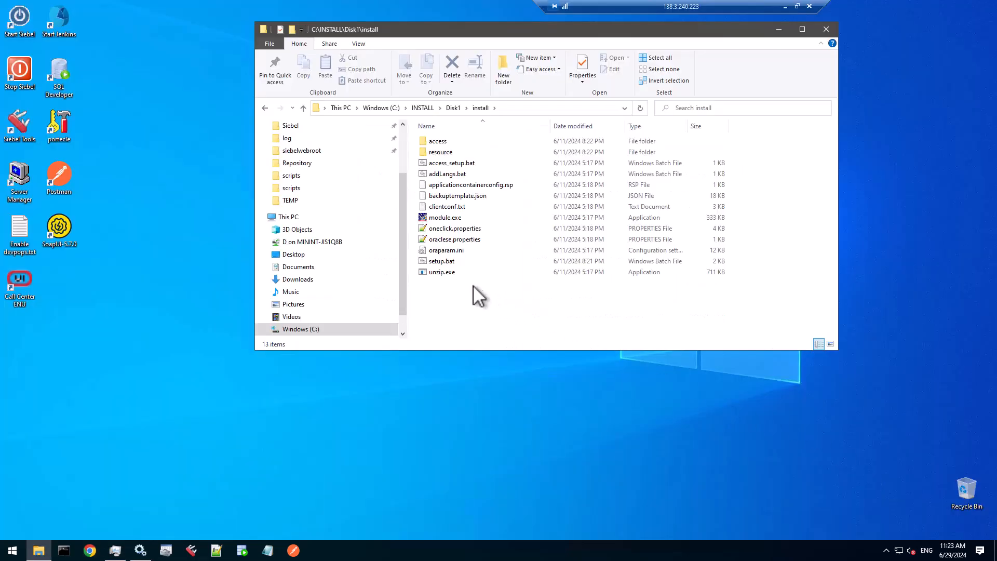
# Step: Run setup.bat from C:\INSTALL\Disk1\install as administrator and minimize the folder window while the installer starts
pyautogui.rightClick(441, 262)
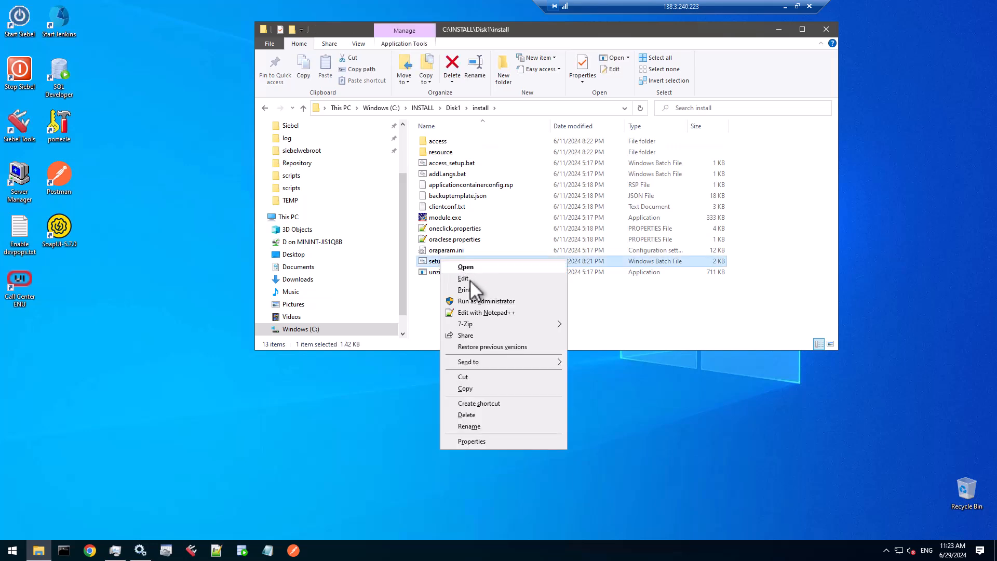
pyautogui.click(469, 302)
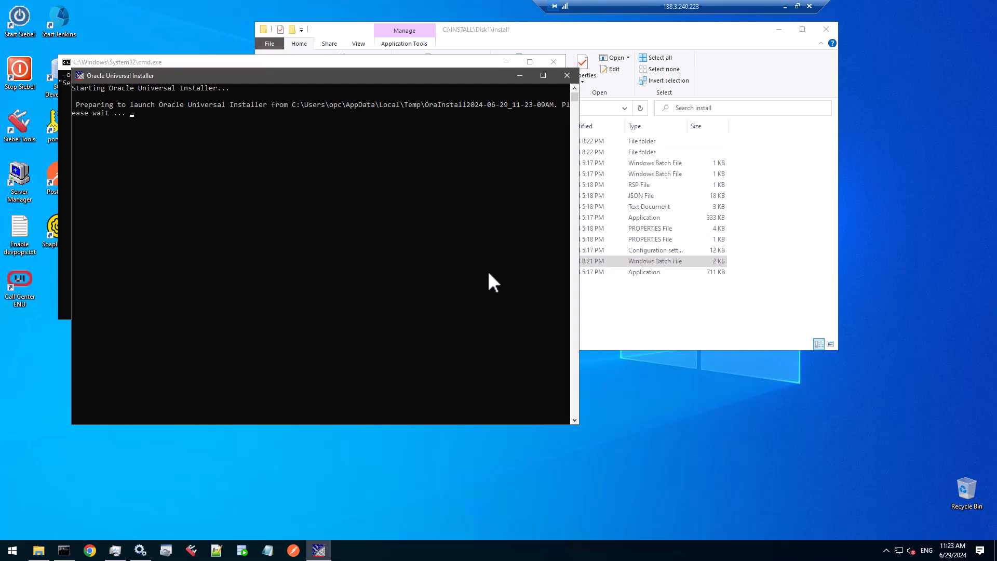
pyautogui.click(778, 28)
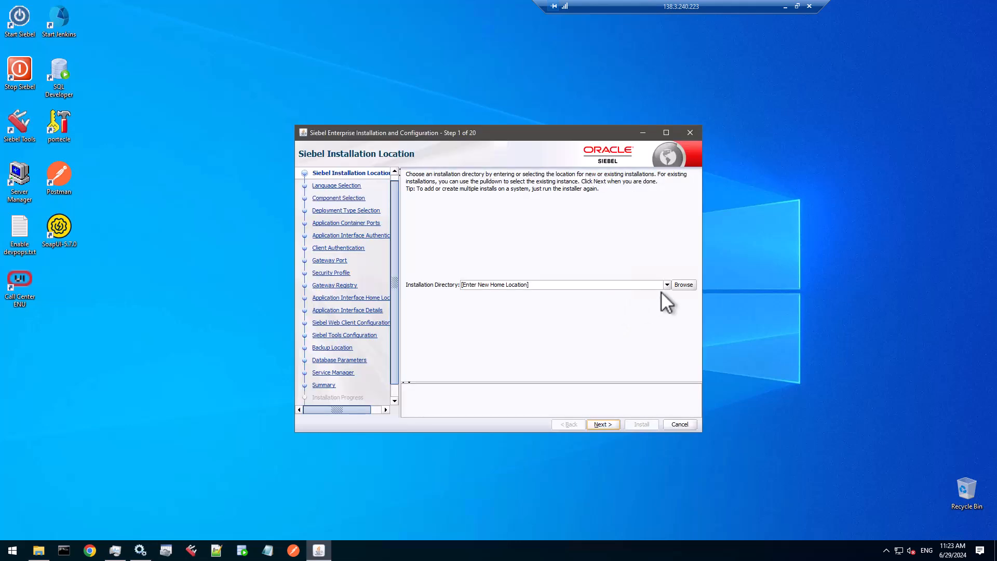
# Step: Install the update on the C:\Siebel\tools directory with the default backup location, and exit the installer
pyautogui.click(667, 284)
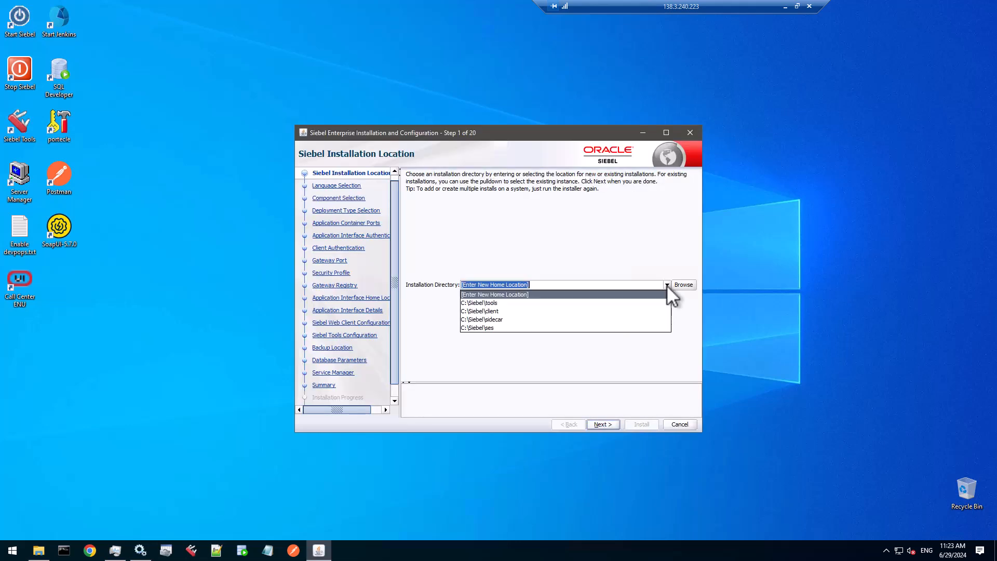
pyautogui.click(494, 302)
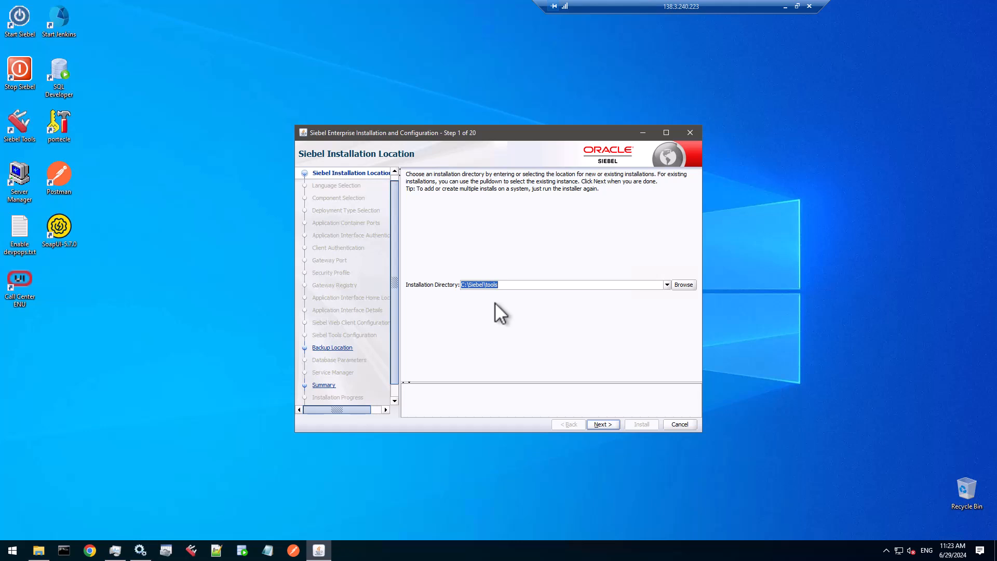
pyautogui.click(602, 424)
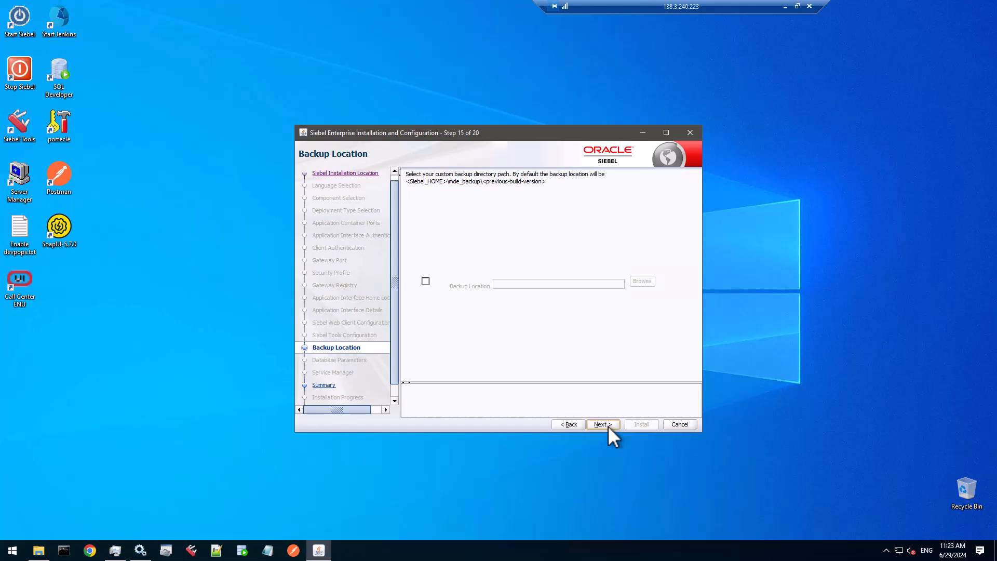
pyautogui.click(602, 424)
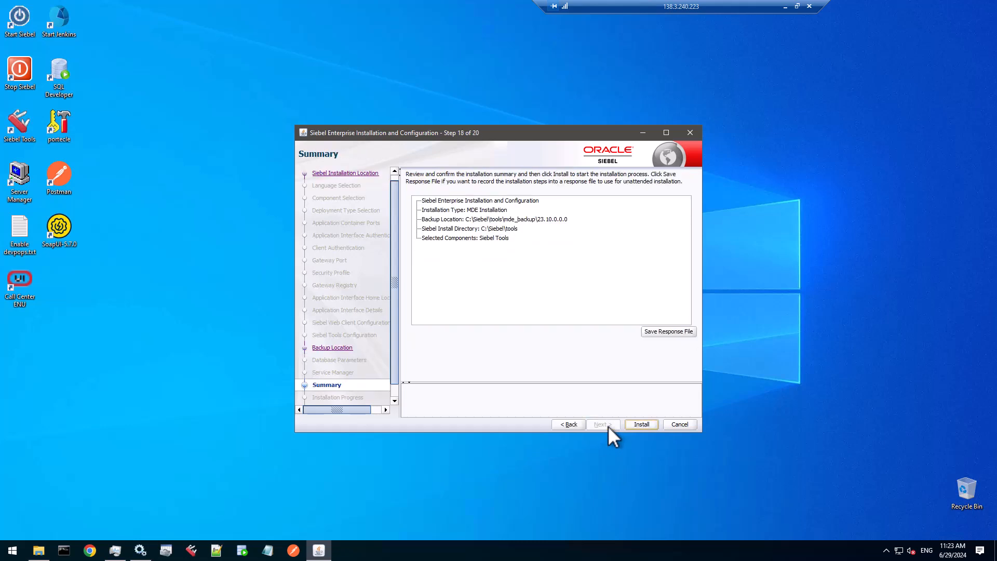
pyautogui.click(642, 425)
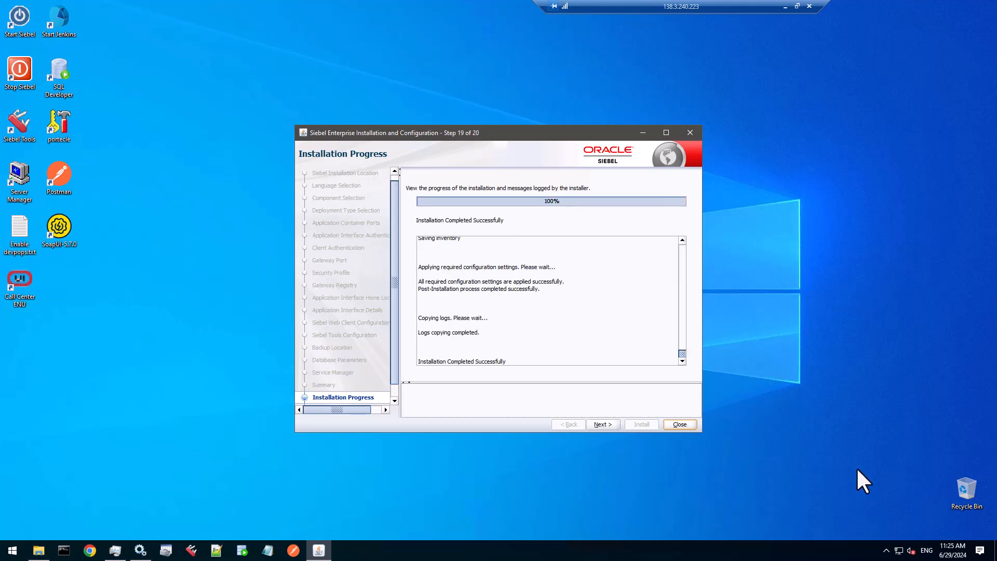
pyautogui.click(603, 424)
pyautogui.click(679, 425)
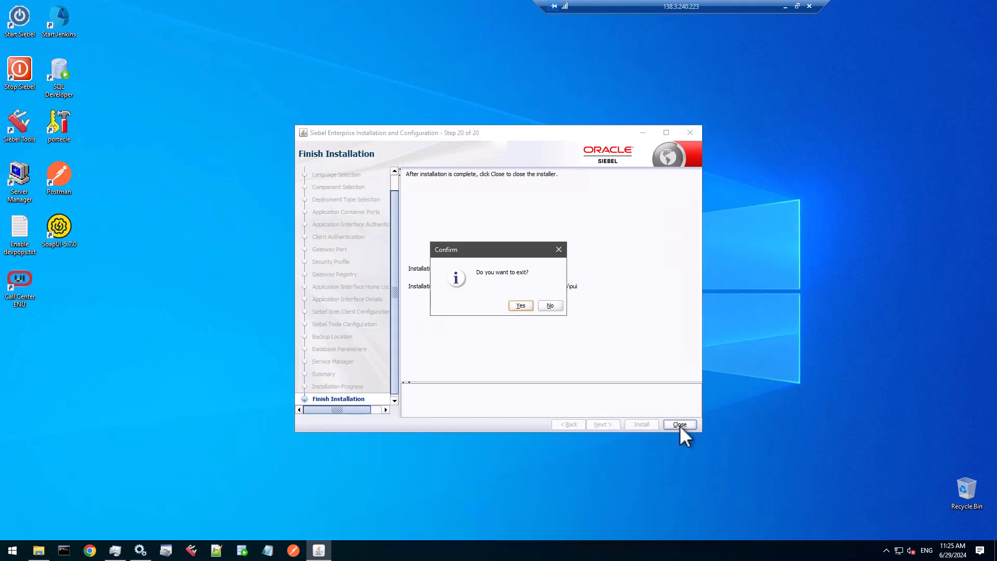
pyautogui.click(520, 306)
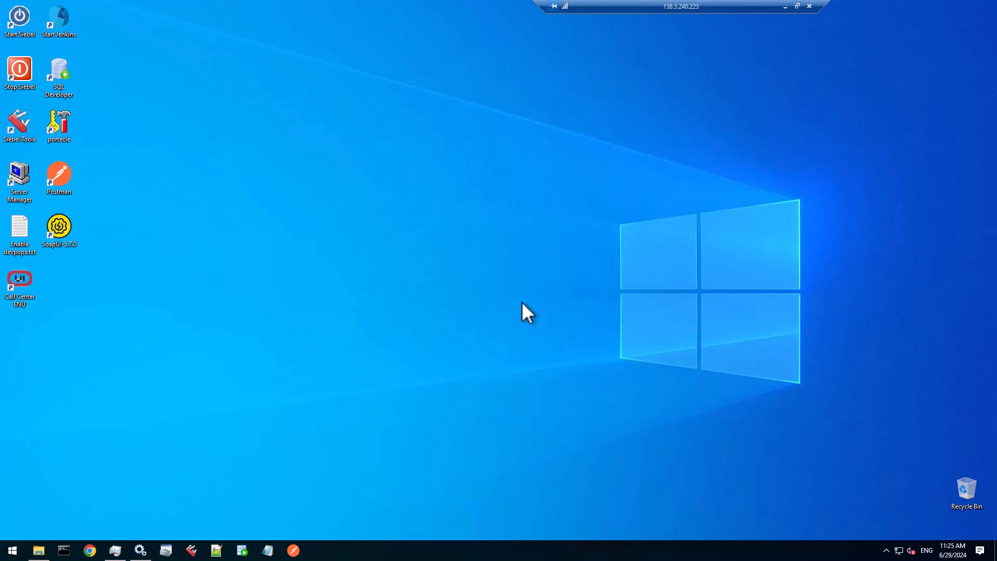
# Step: Run setup.bat as administrator again for another installation, minimizing the folder and installer console windows
pyautogui.click(38, 550)
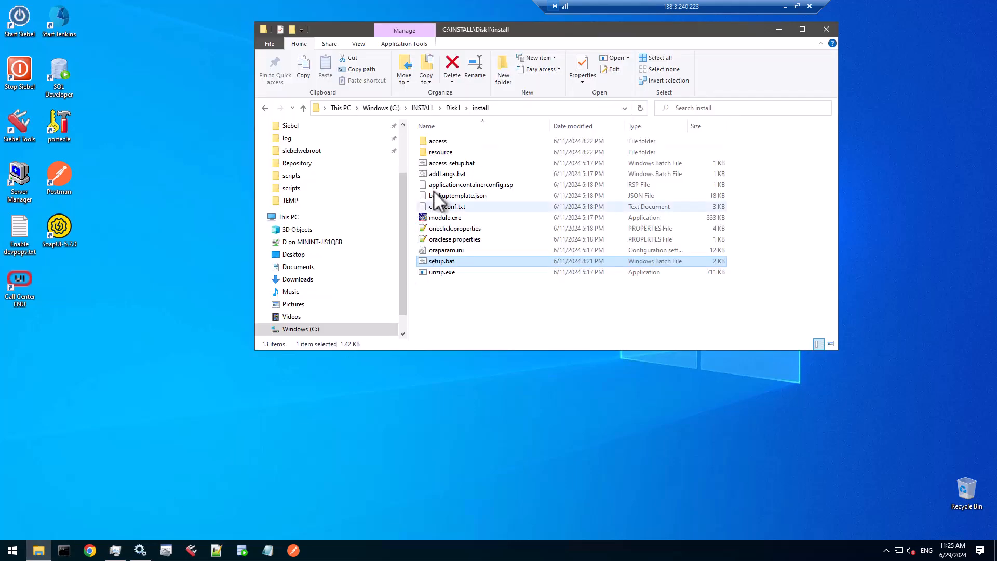
pyautogui.rightClick(441, 263)
pyautogui.click(472, 306)
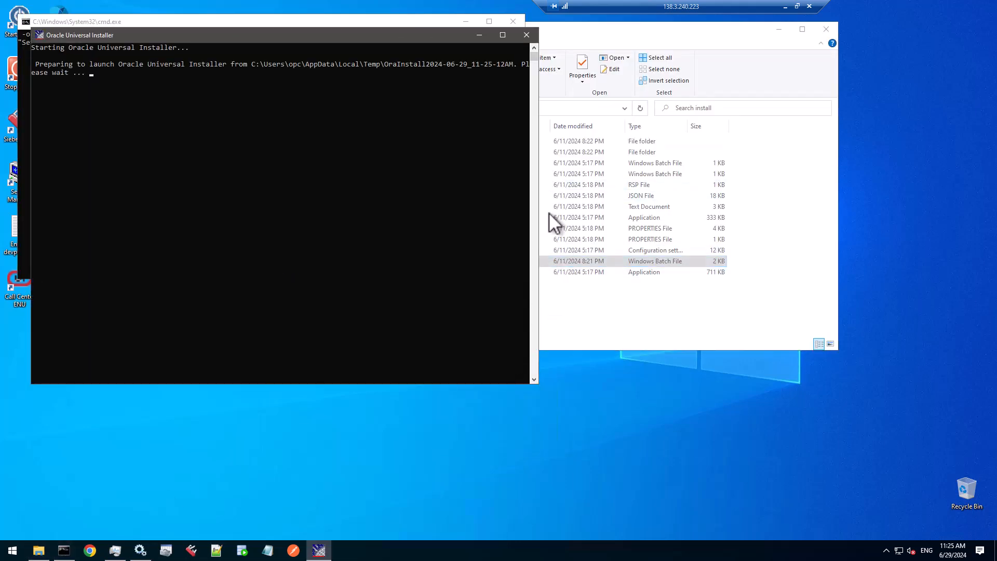
pyautogui.click(779, 30)
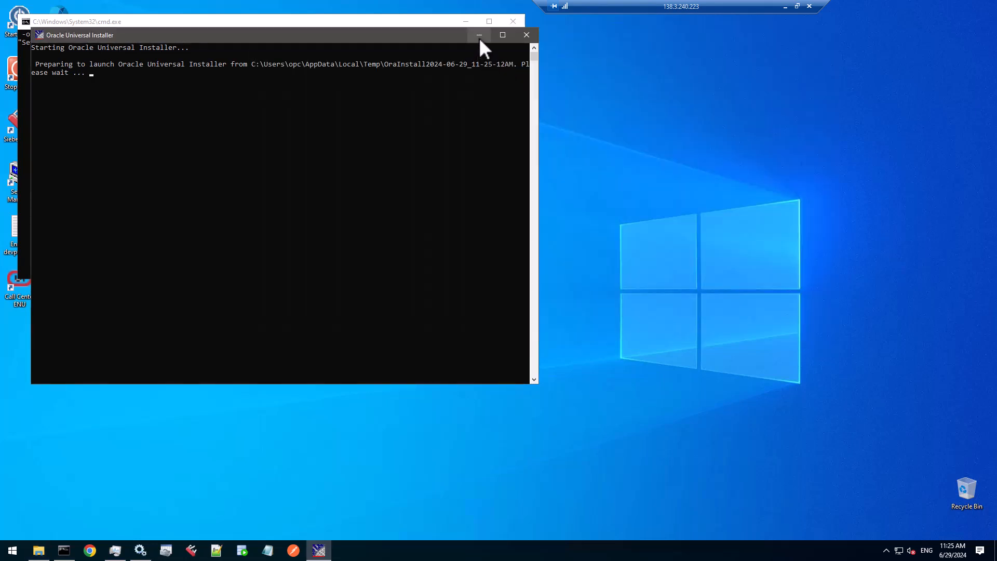
pyautogui.click(479, 36)
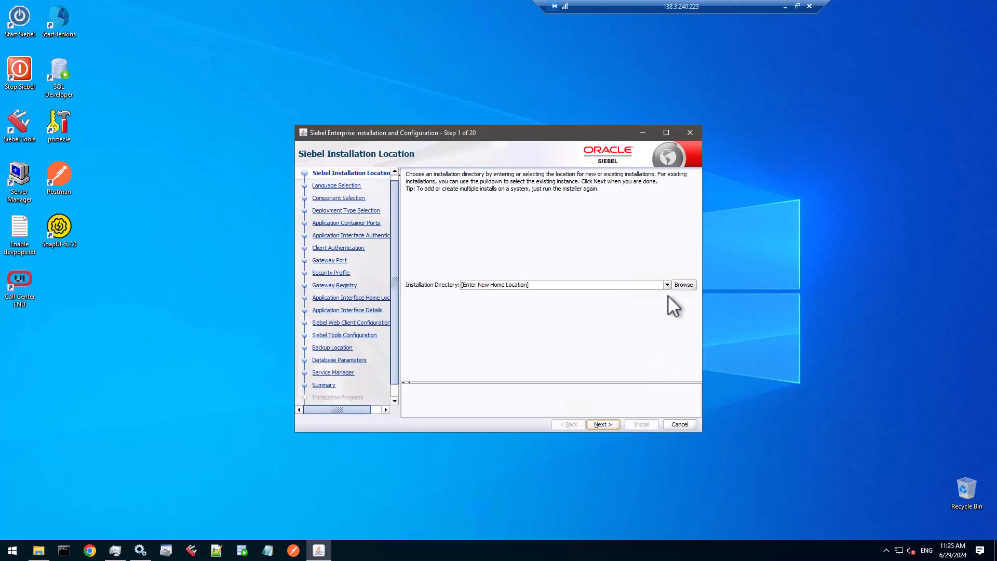
# Step: Install the update on the C:\Siebel\client directory with the default backup location, and exit the installer
pyautogui.click(666, 285)
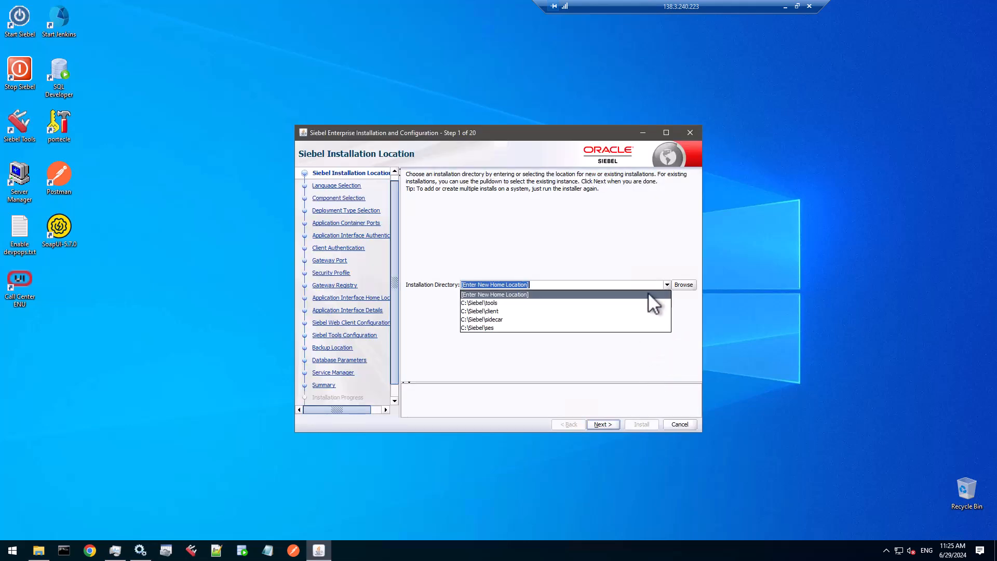
pyautogui.click(499, 310)
pyautogui.click(606, 425)
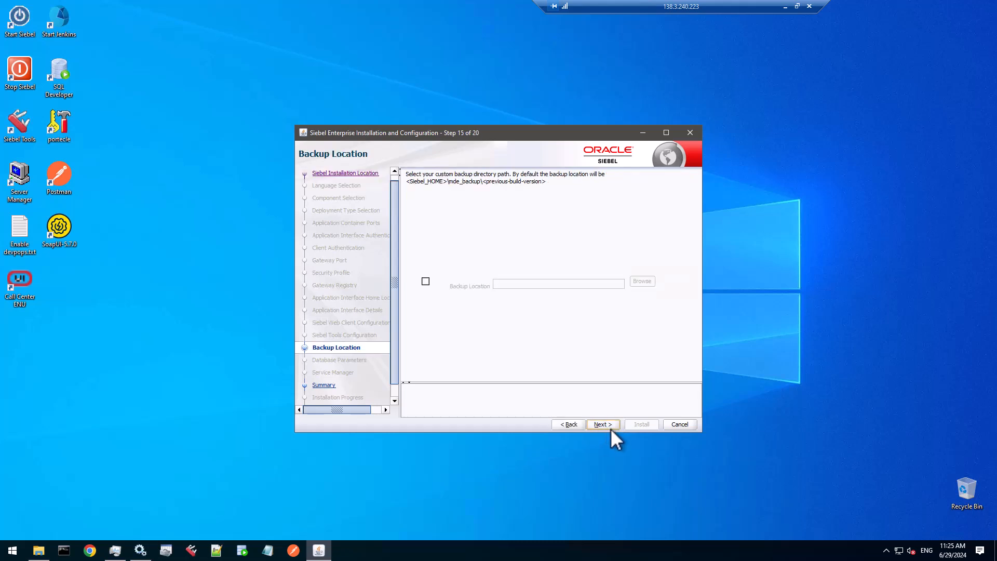
pyautogui.click(609, 425)
pyautogui.click(642, 425)
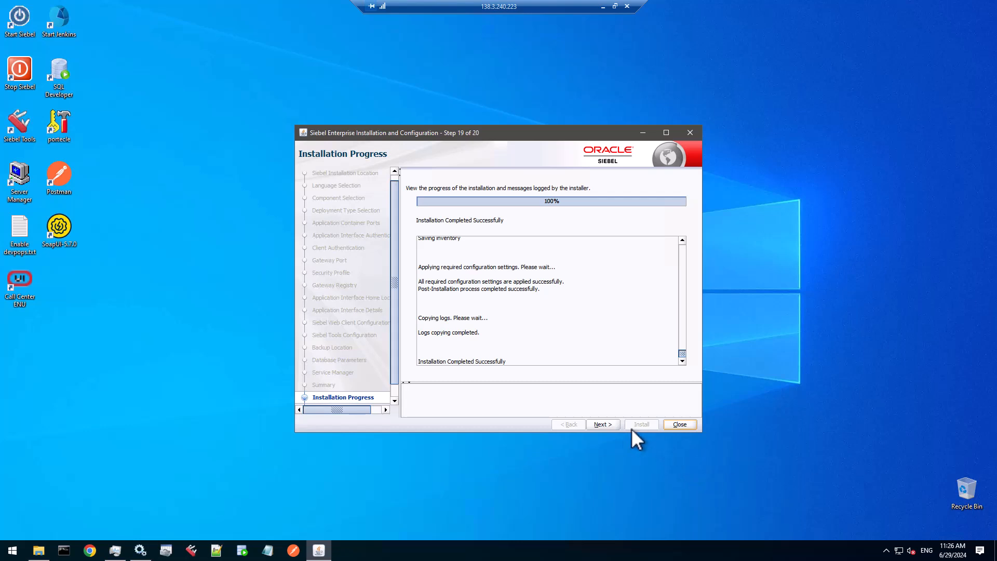
pyautogui.click(606, 423)
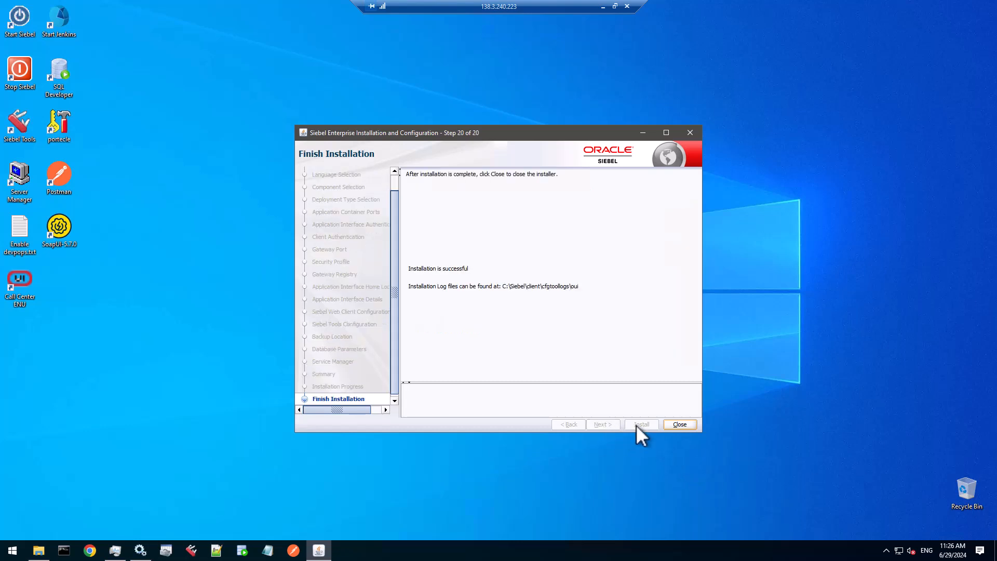
pyautogui.click(679, 424)
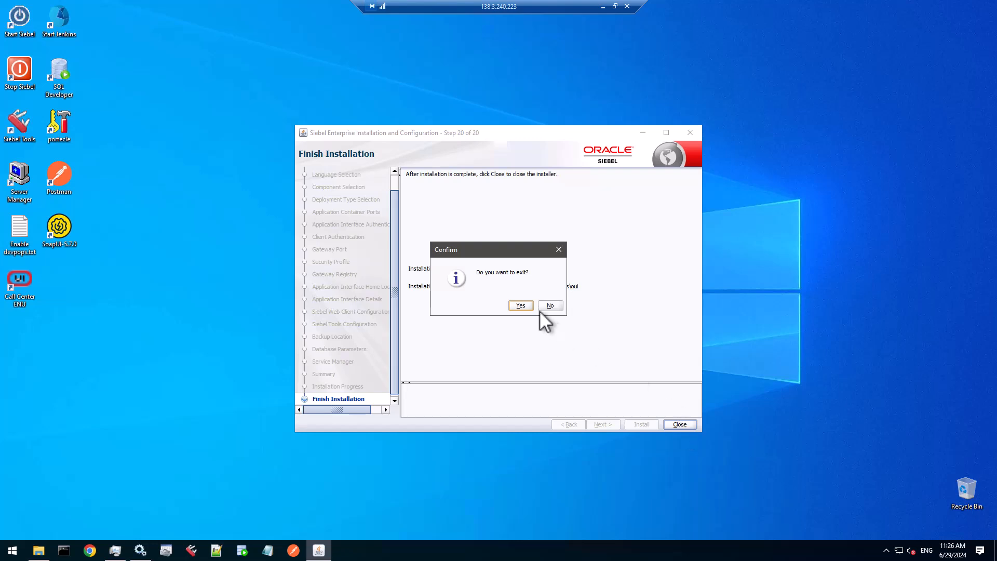
pyautogui.click(521, 306)
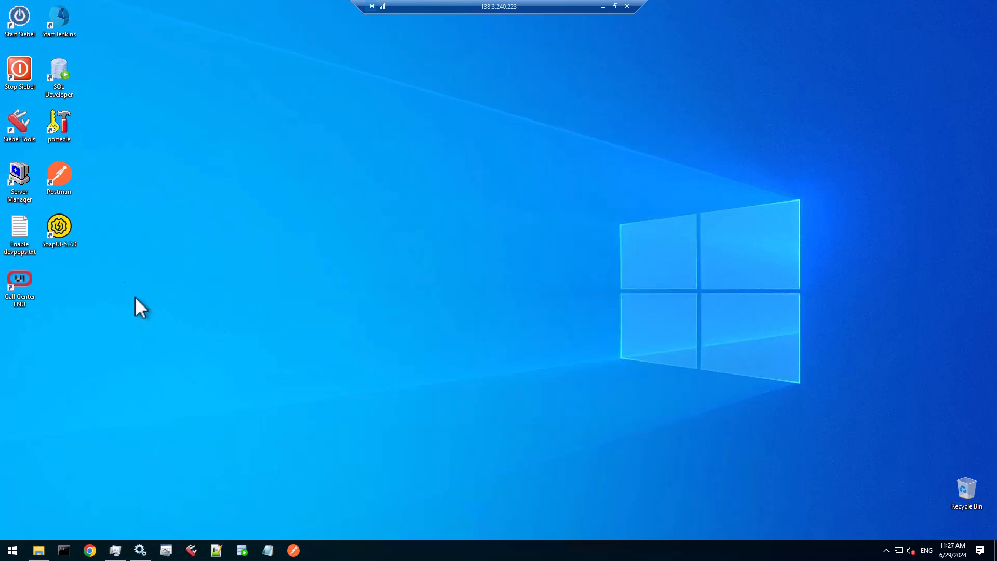
# Step: Reopen the install folder and run setup.bat as administrator once more for the remaining Siebel directory
pyautogui.click(38, 550)
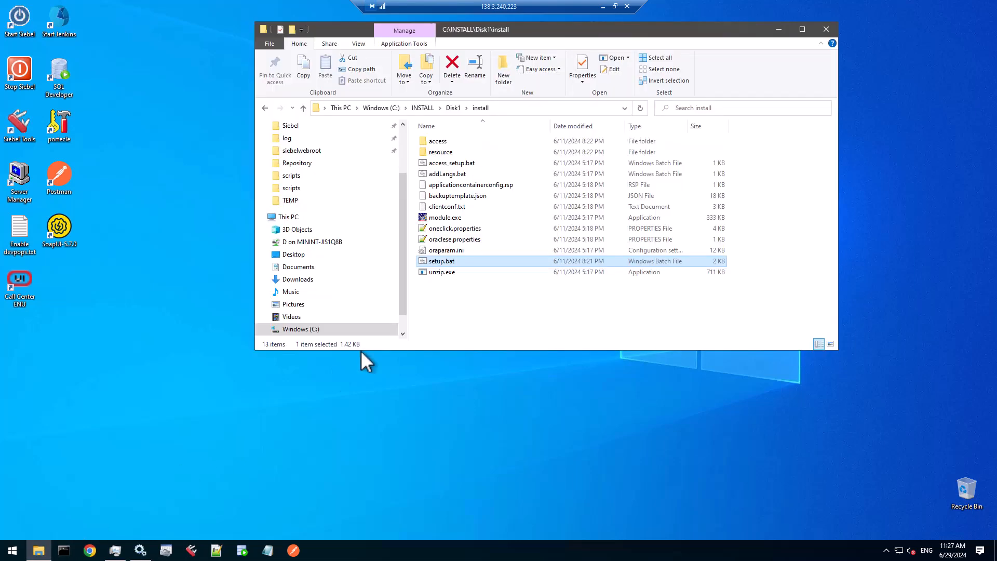
pyautogui.rightClick(448, 265)
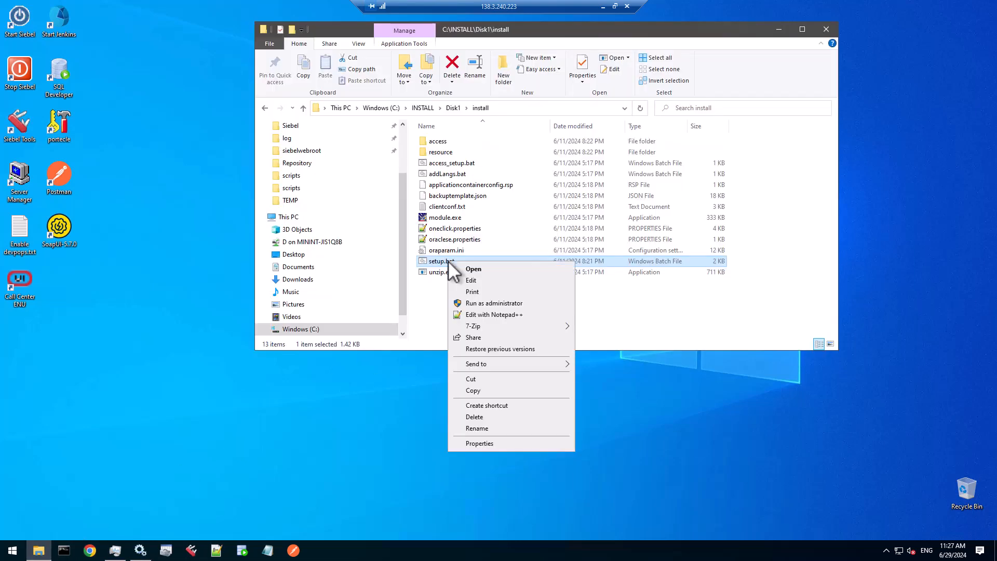
pyautogui.click(490, 301)
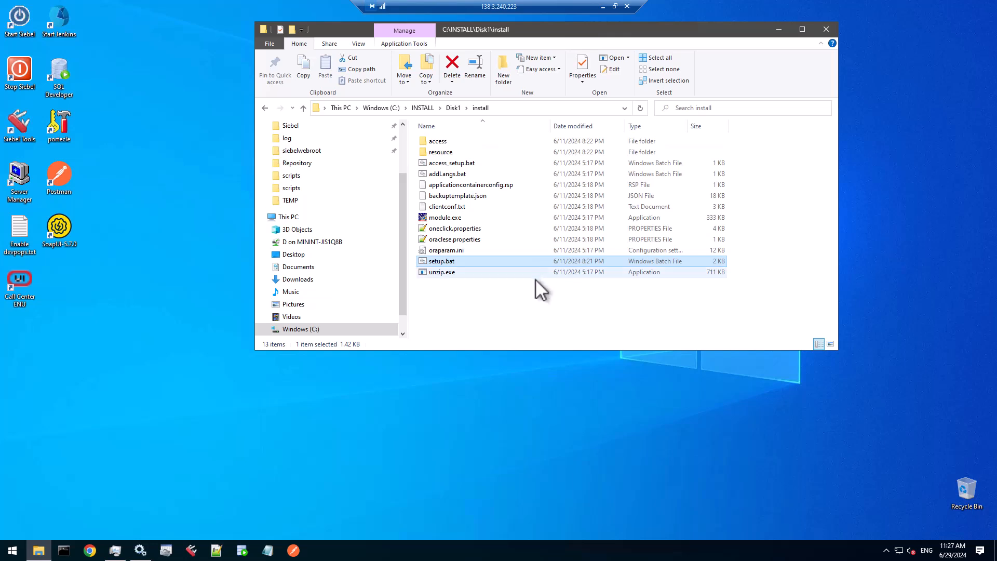
# Step: Install the update on C:\Siebel\sidecar with the default backup location and Restart Services set to false, and exit the installer
pyautogui.click(667, 284)
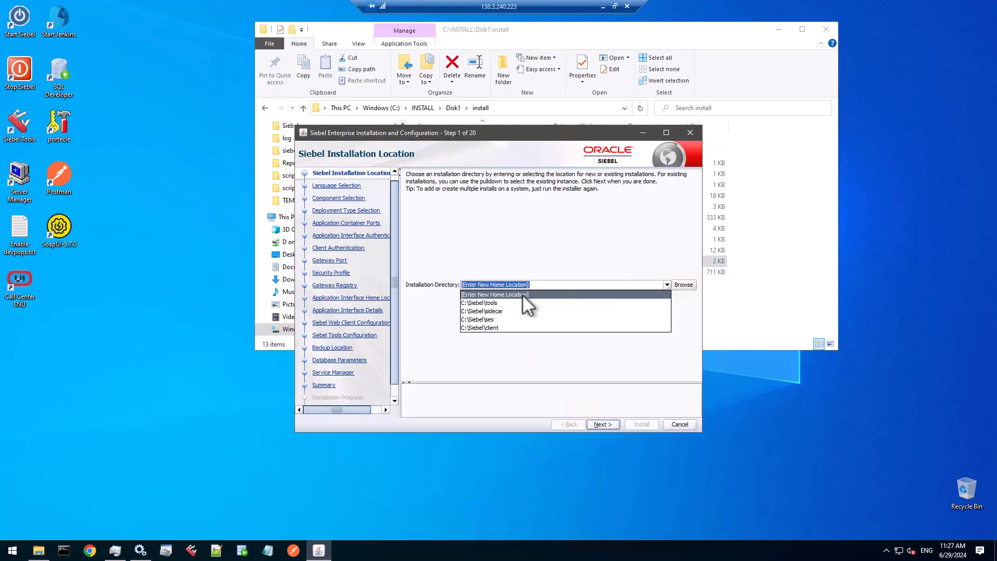
pyautogui.click(502, 311)
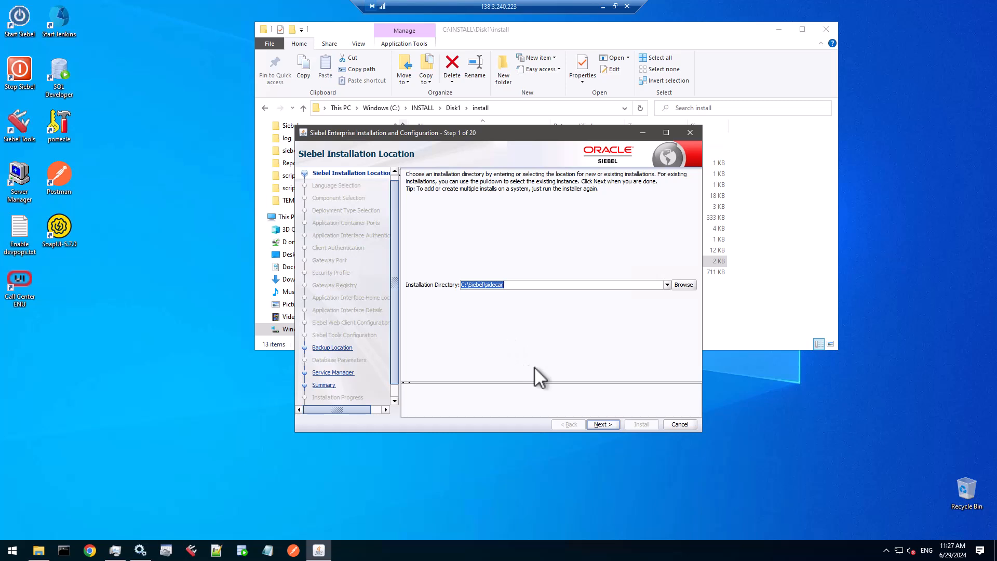
pyautogui.click(601, 424)
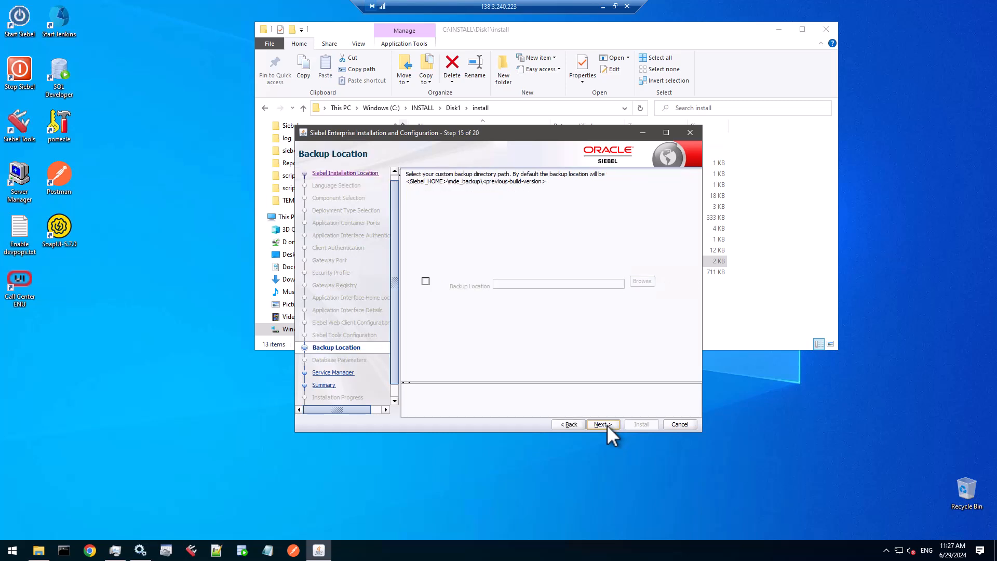
pyautogui.click(602, 424)
pyautogui.click(529, 291)
pyautogui.click(601, 424)
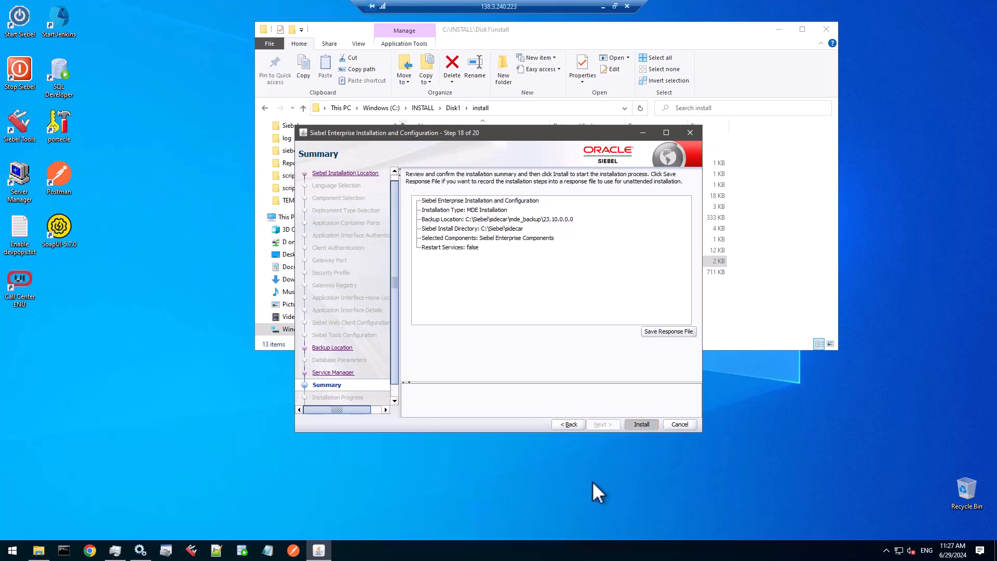
pyautogui.press('Return')
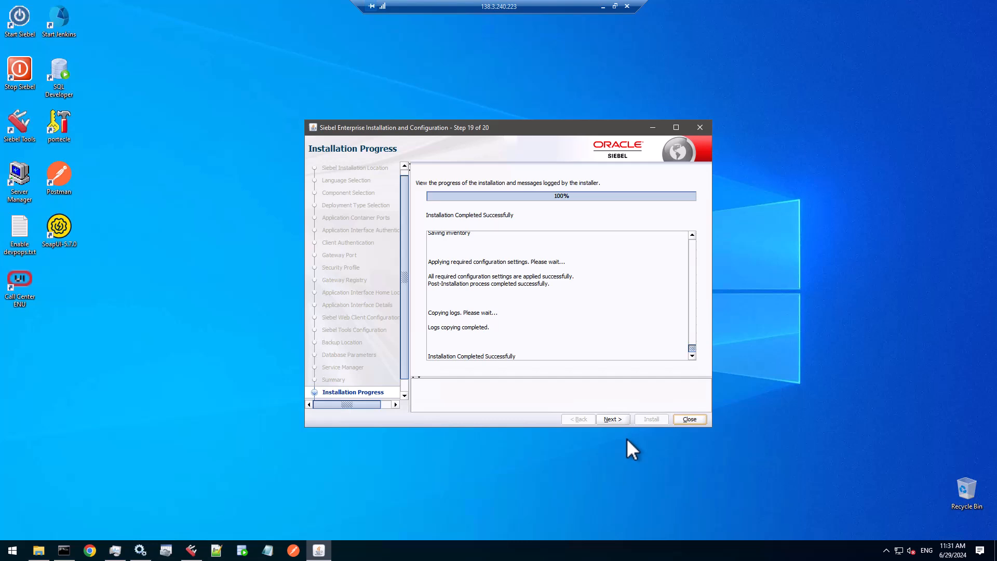
pyautogui.click(621, 420)
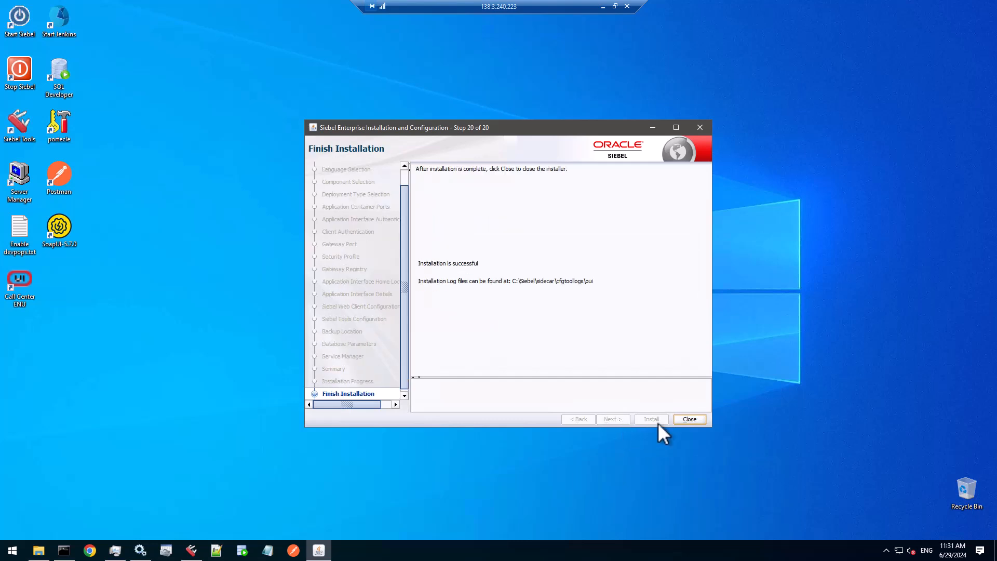
pyautogui.click(690, 419)
pyautogui.click(530, 299)
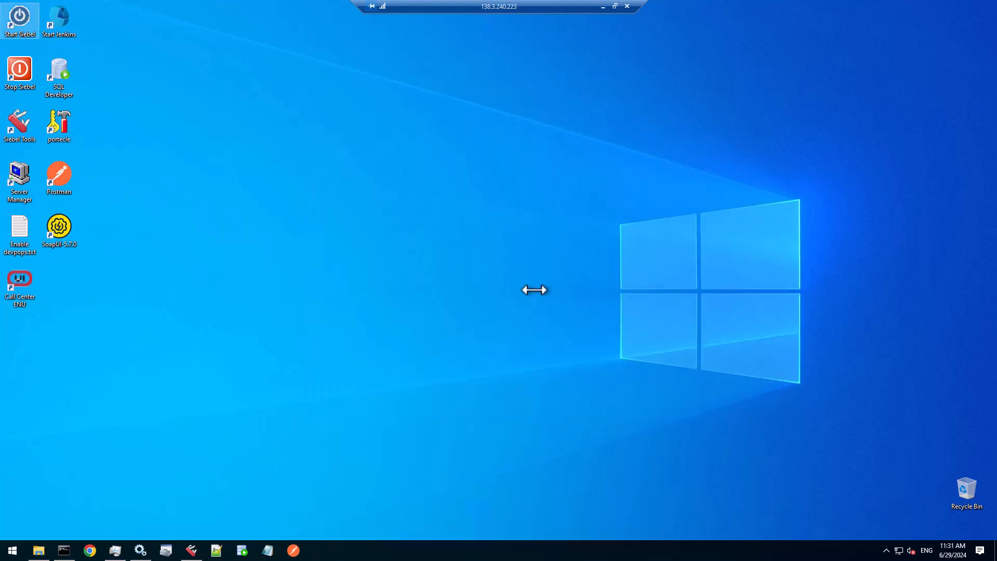
# Step: Check the running Siebel server processes in Task Manager, selecting a siebprocmw.exe process, and minimize it
pyautogui.click(116, 549)
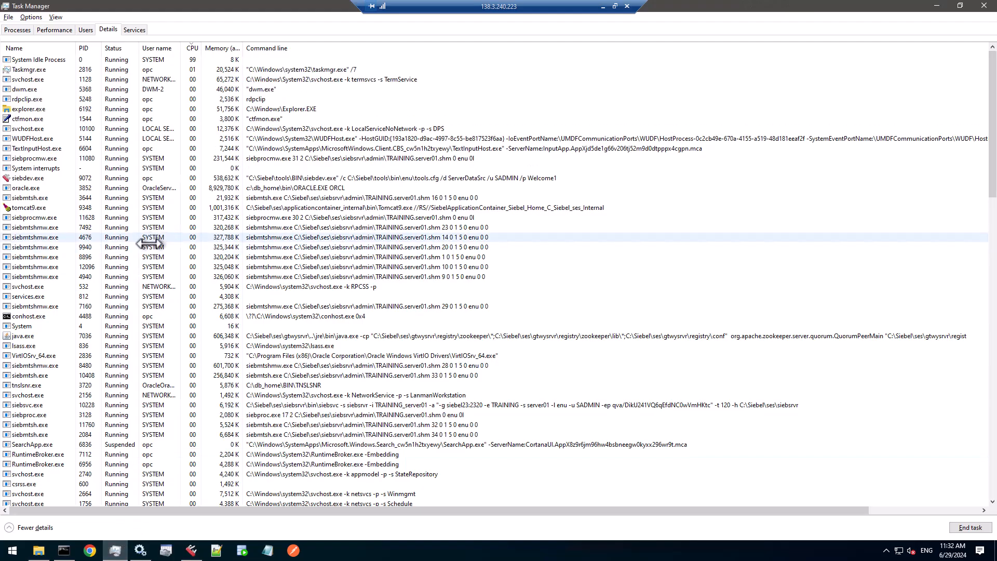
pyautogui.click(44, 217)
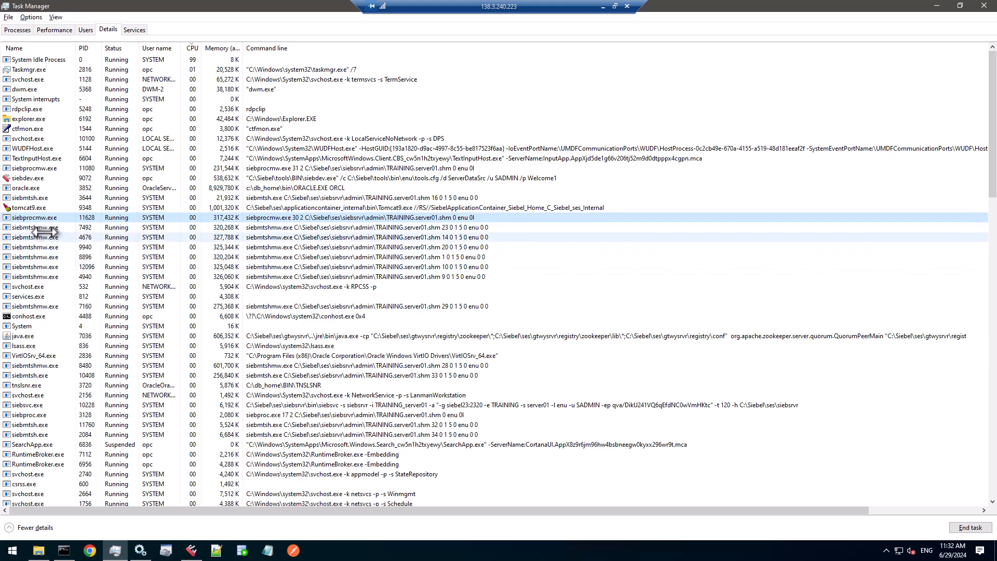
pyautogui.click(937, 5)
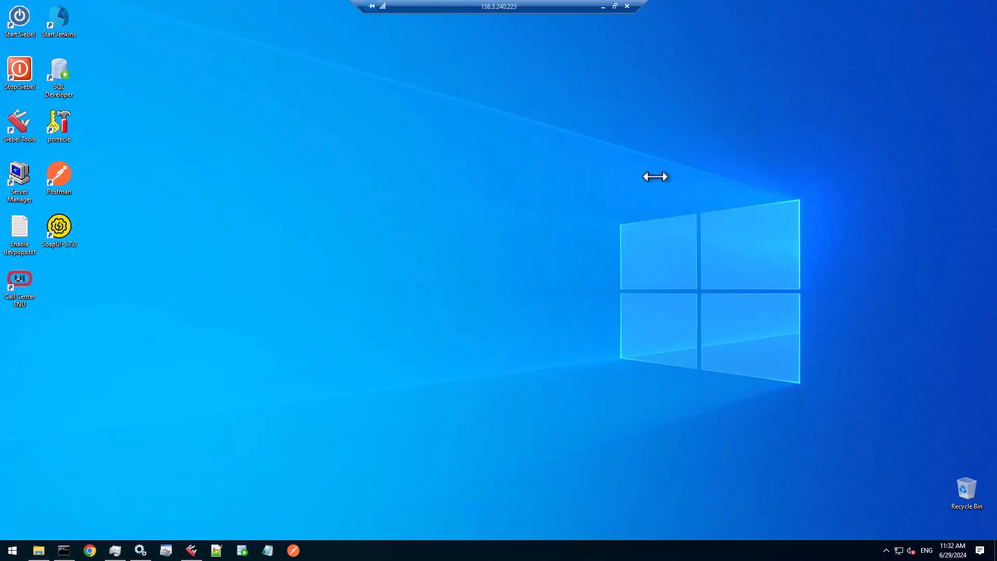
# Step: Close the open command window and switch to a new Chrome window
pyautogui.click(62, 550)
pyautogui.press('Return')
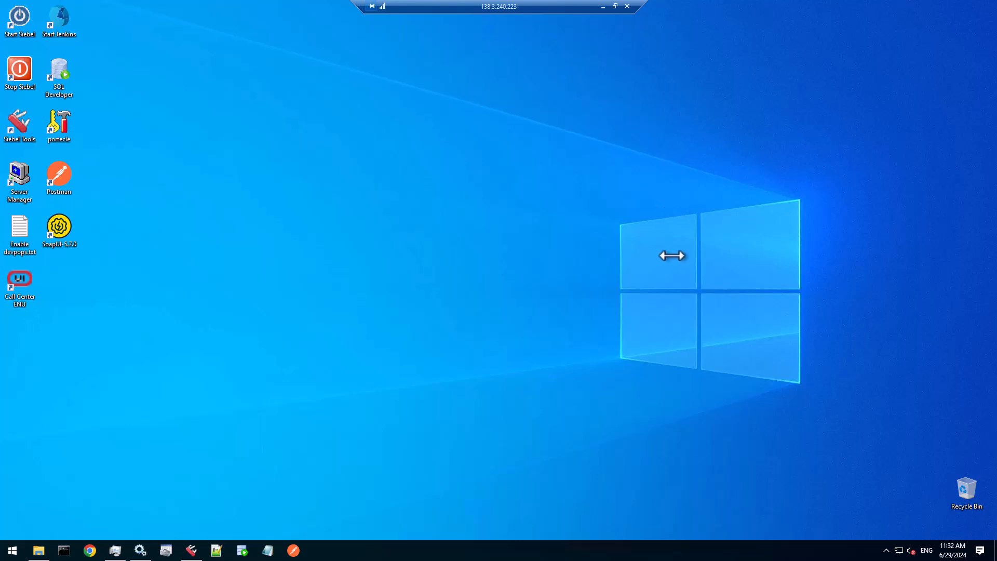
pyautogui.click(90, 549)
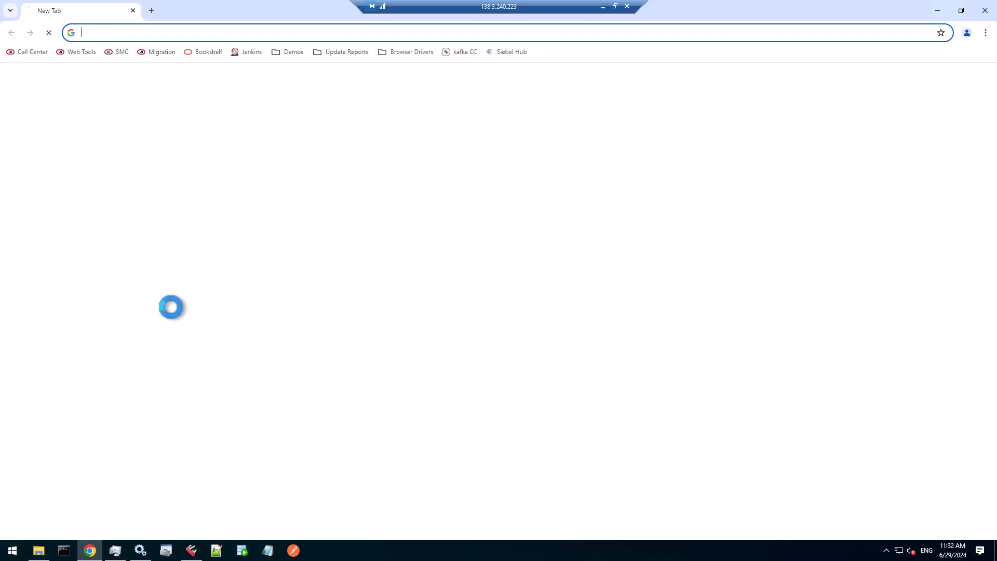
# Step: Open the Siebel Management Console from the SMC bookmark and log in with the prefilled credentials
pyautogui.click(112, 54)
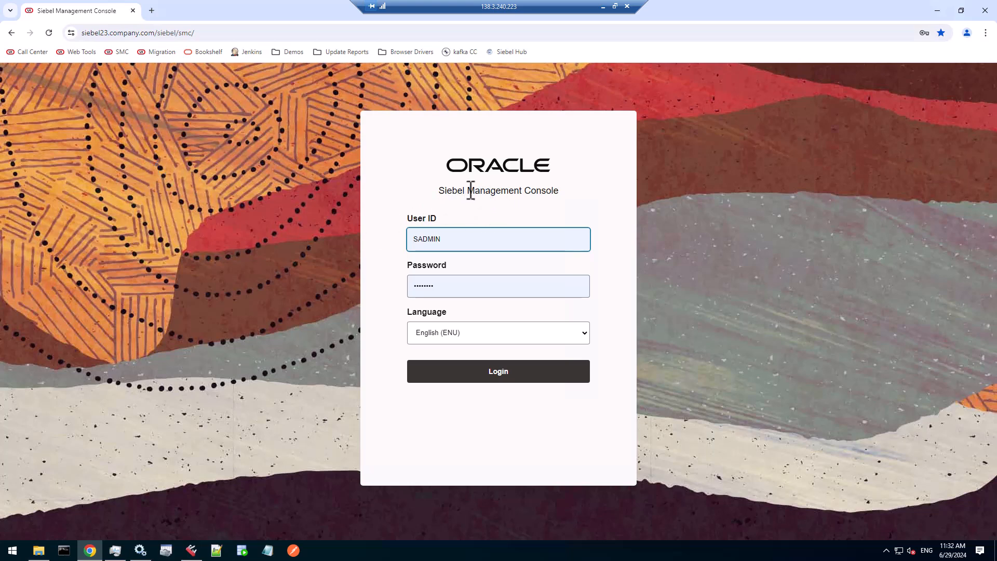
pyautogui.moveTo(468, 191); pyautogui.dragTo(561, 190)
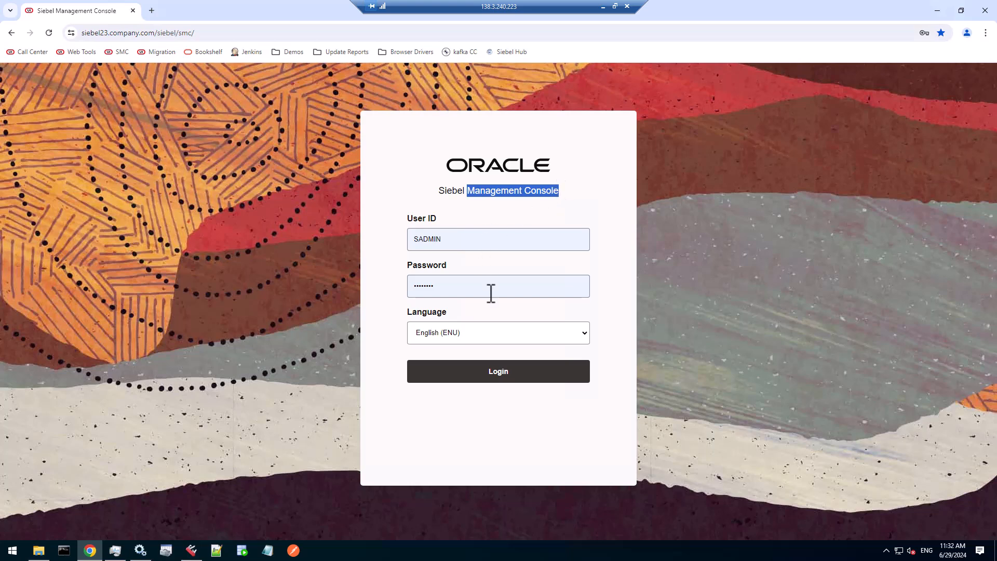
pyautogui.click(490, 378)
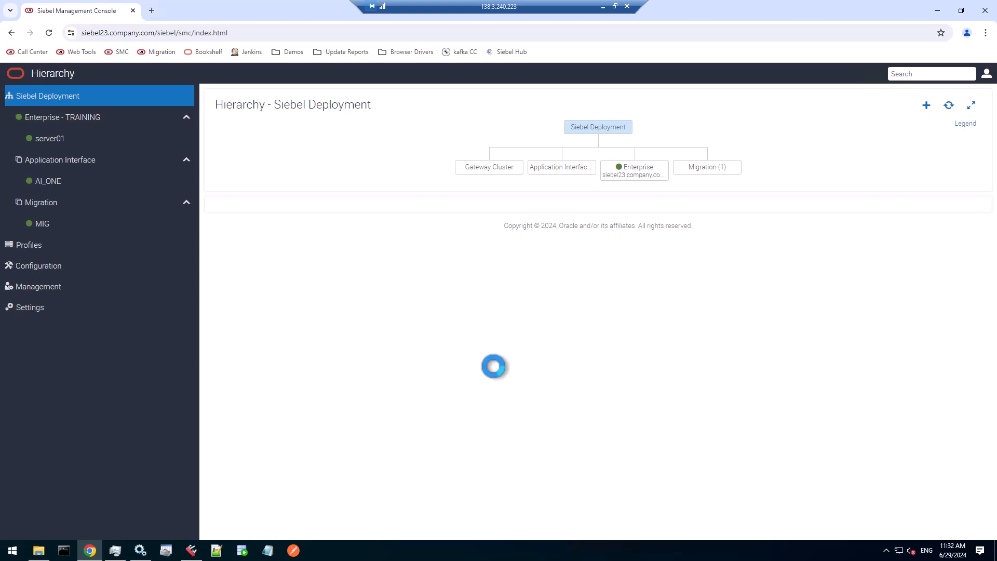
# Step: Open the Call Center bookmark in a new browser tab and switch to it
pyautogui.rightClick(28, 52)
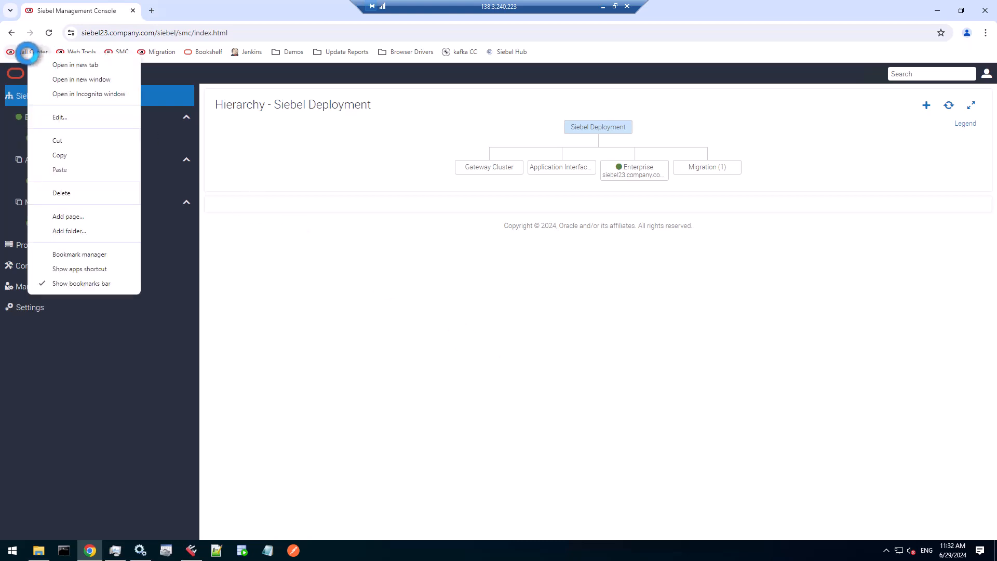
pyautogui.click(39, 64)
pyautogui.click(224, 7)
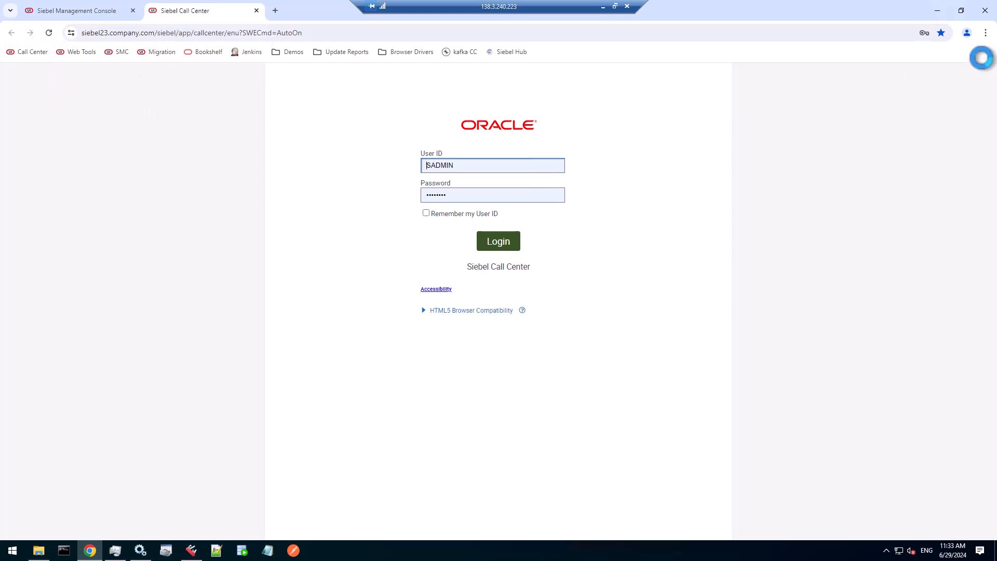
# Step: Hard-reload the Siebel Call Center login page with the developer tools open, and close the developer tools
pyautogui.click(985, 33)
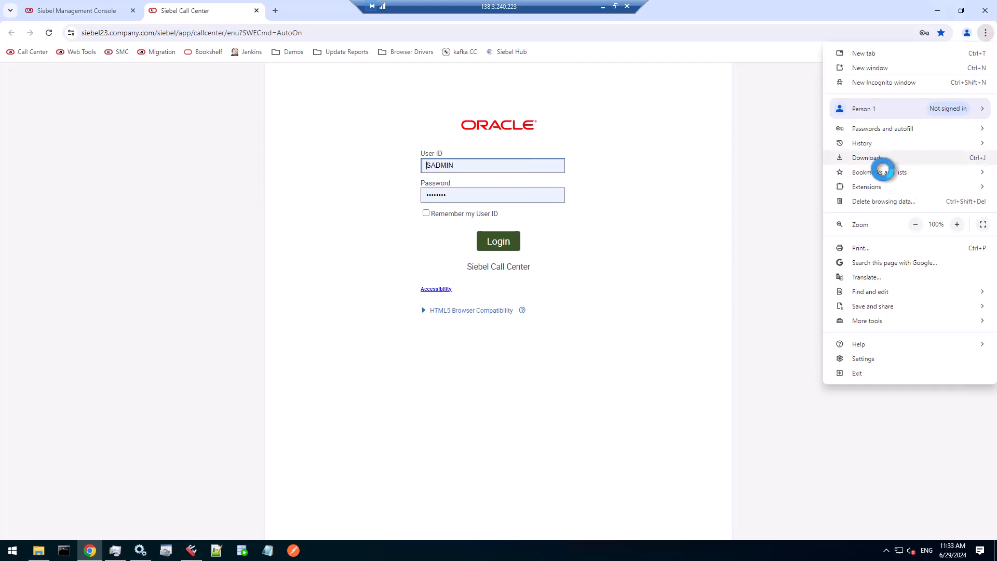
pyautogui.moveTo(861, 321)
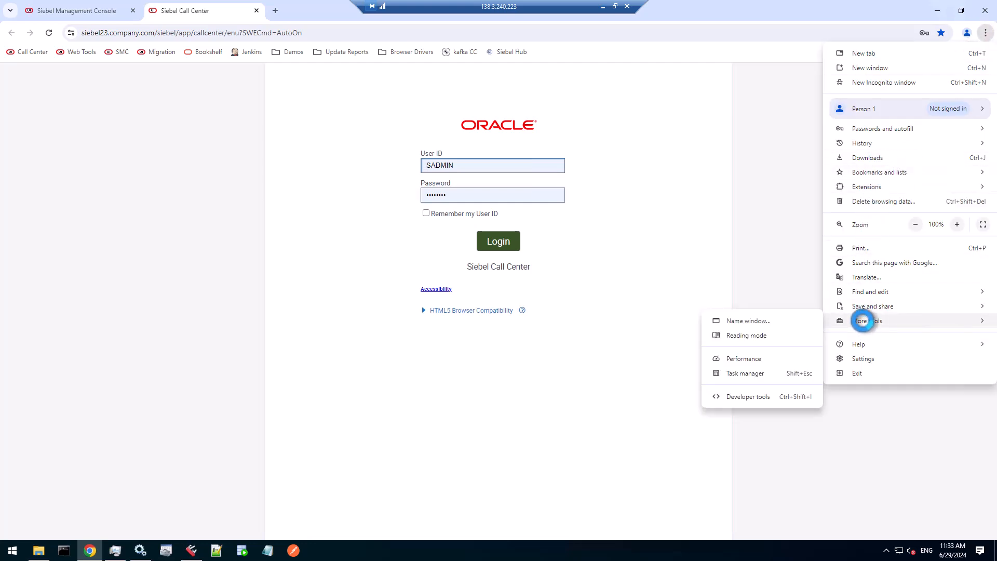
pyautogui.click(735, 397)
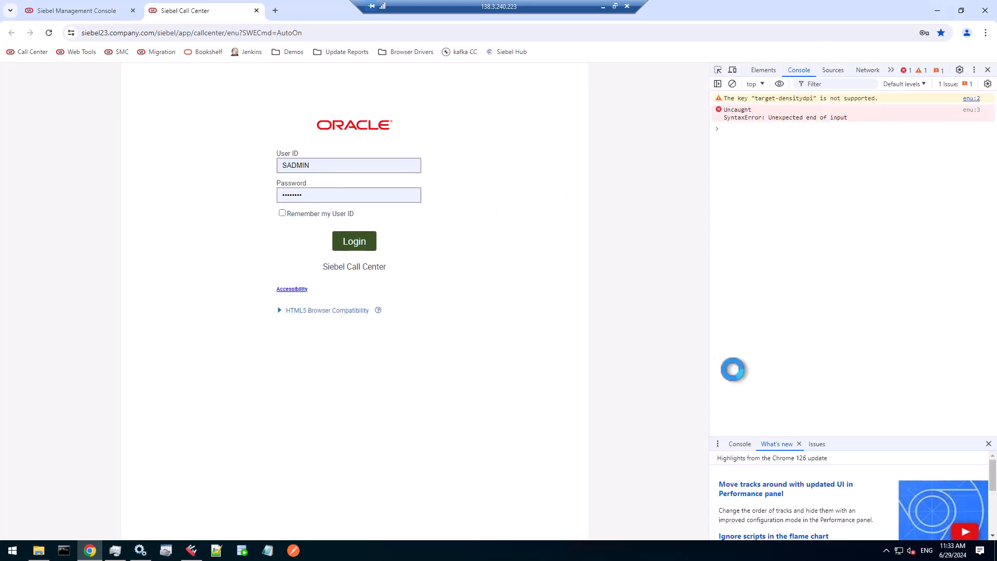
pyautogui.rightClick(48, 32)
pyautogui.click(70, 82)
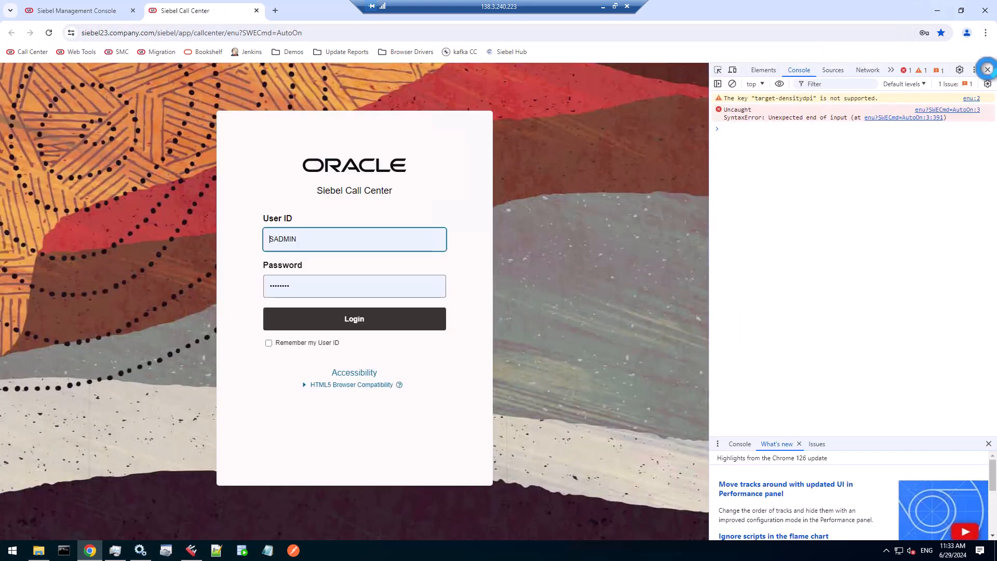
pyautogui.click(987, 70)
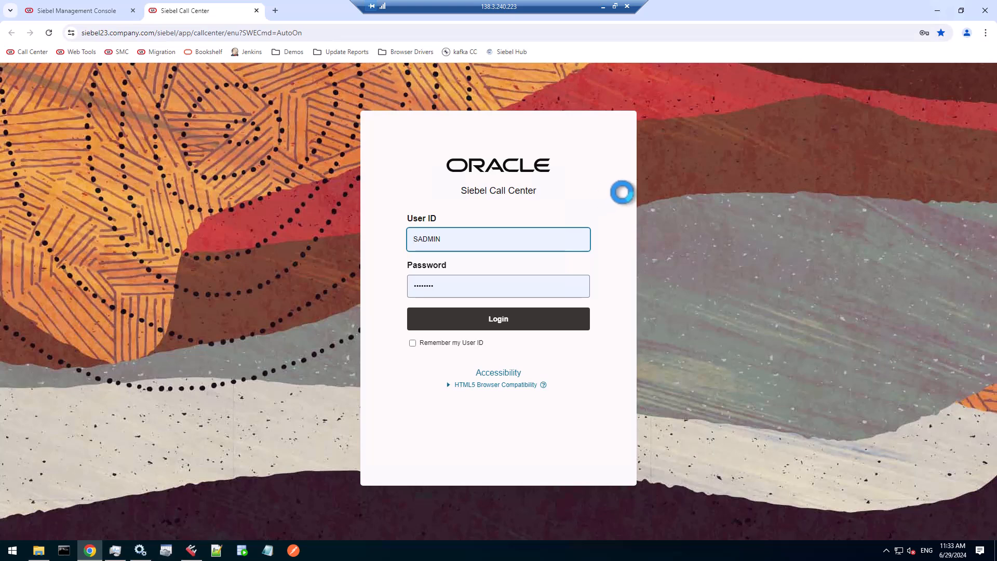
# Step: Log in to Siebel Call Center with the prefilled credentials and open the user's Behavior preferences
pyautogui.click(499, 319)
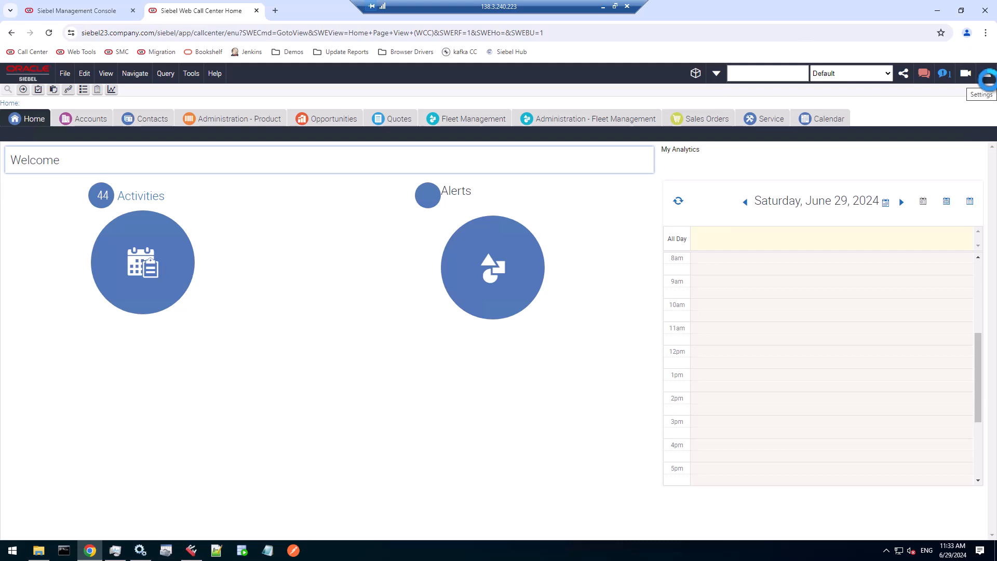
pyautogui.click(986, 77)
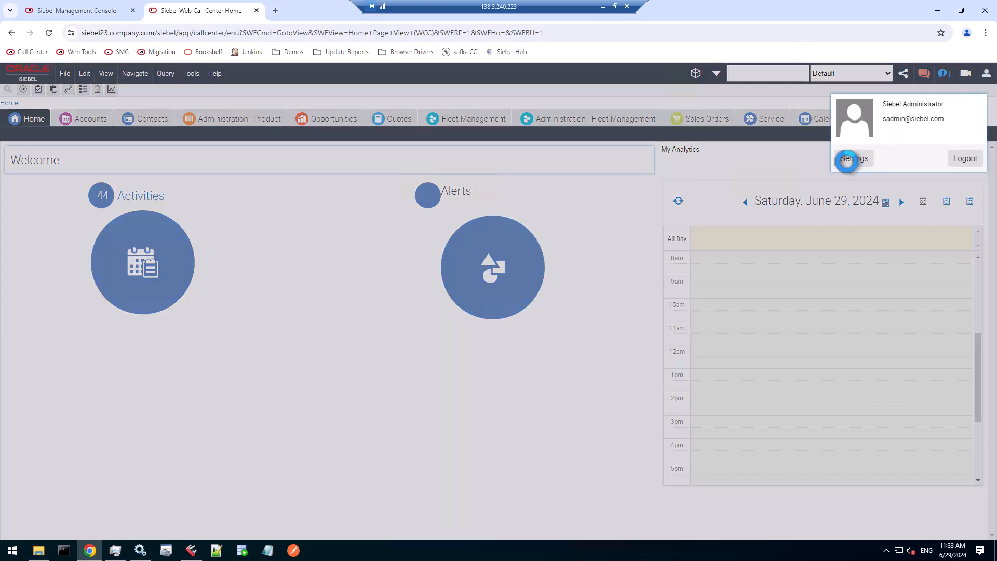
pyautogui.click(847, 158)
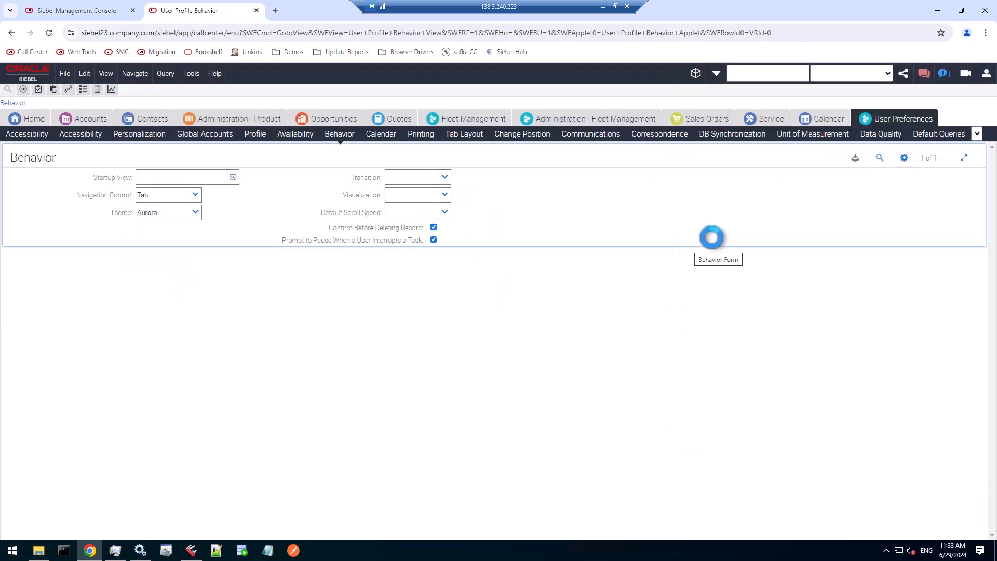
# Step: Try setting the Navigation Control to Side Menu and check which themes are offered for each navigation mode
pyautogui.click(195, 213)
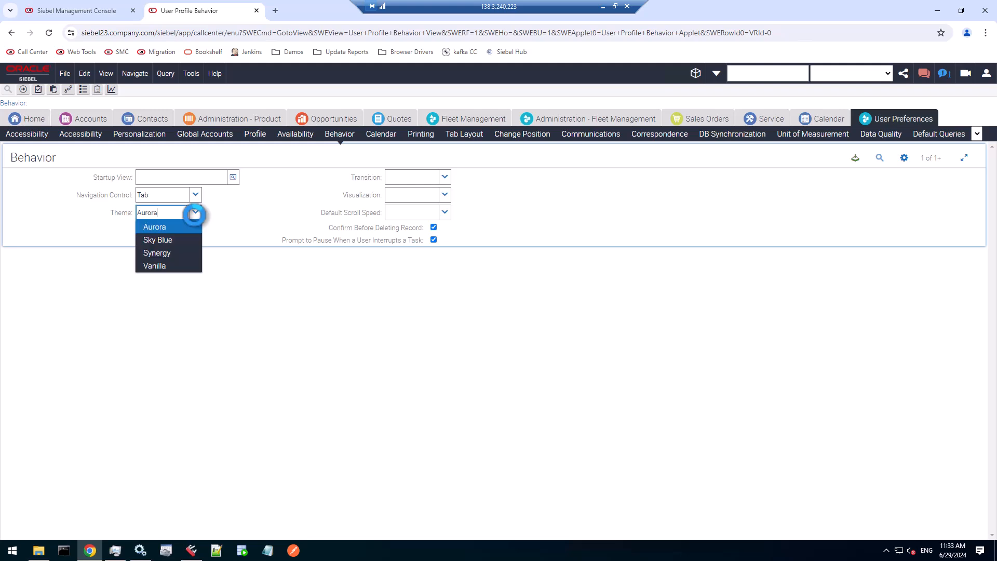
pyautogui.click(195, 195)
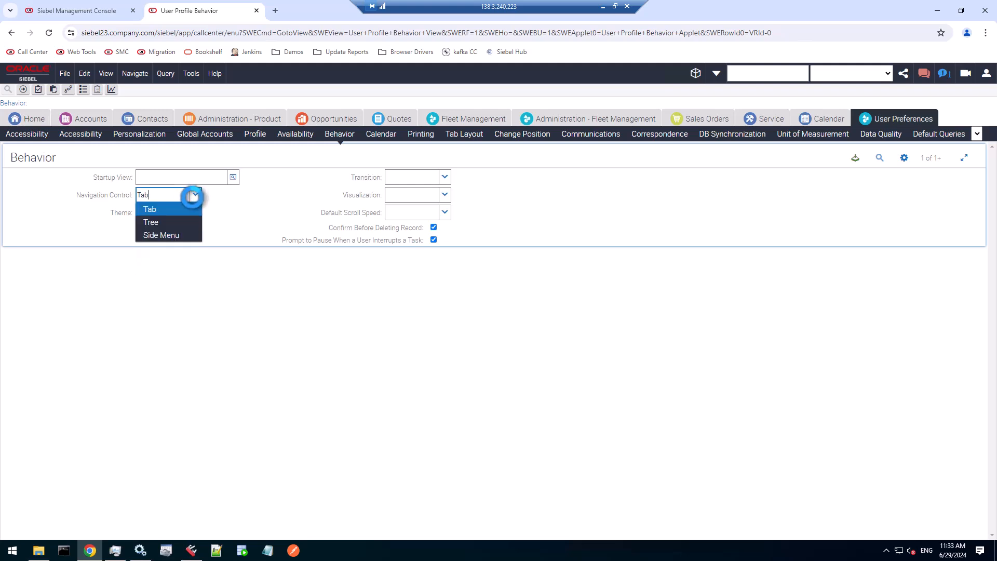
pyautogui.click(191, 229)
pyautogui.click(195, 212)
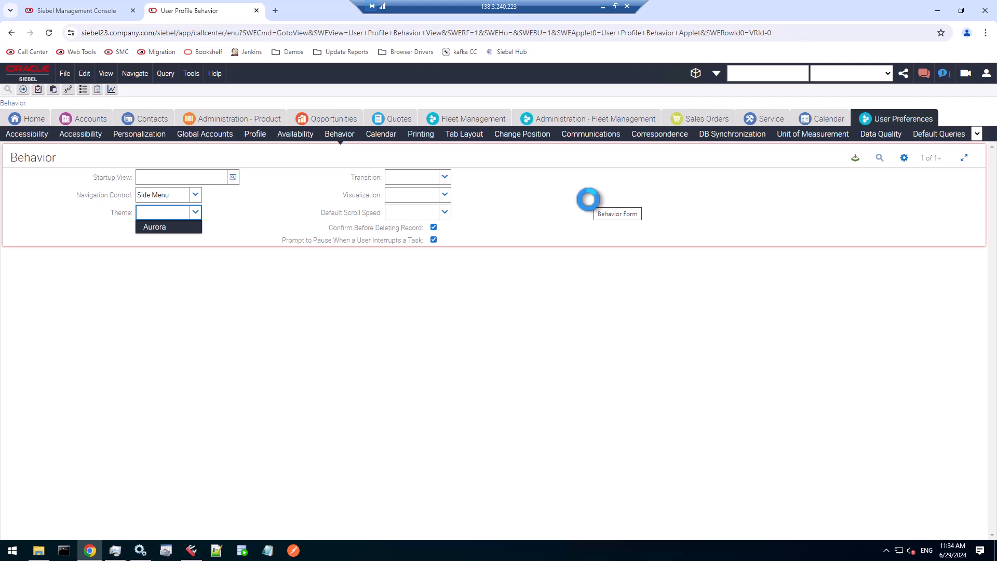
pyautogui.click(588, 199)
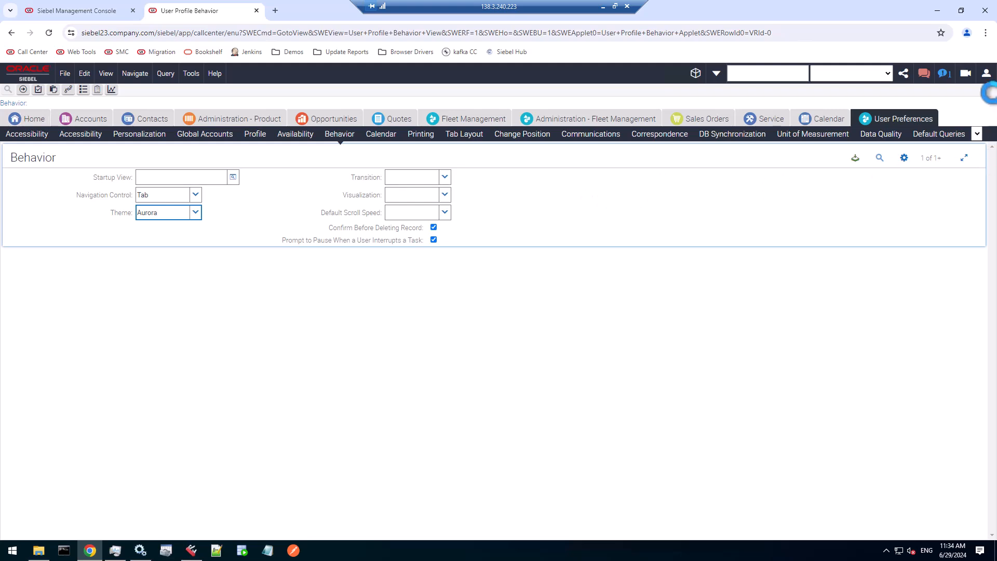